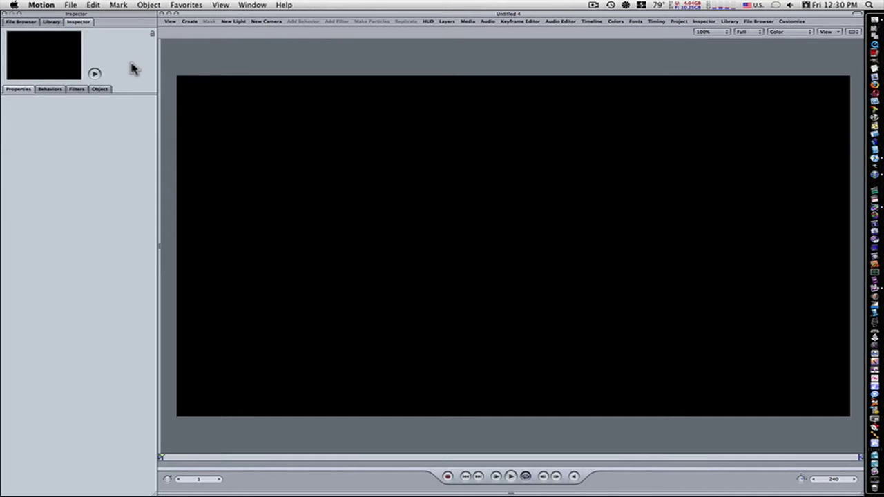
Step: Add two stacked copies of DropZoneHD from the Library, then create a new camera and switch the existing groups to 3D
left_click(52, 23)
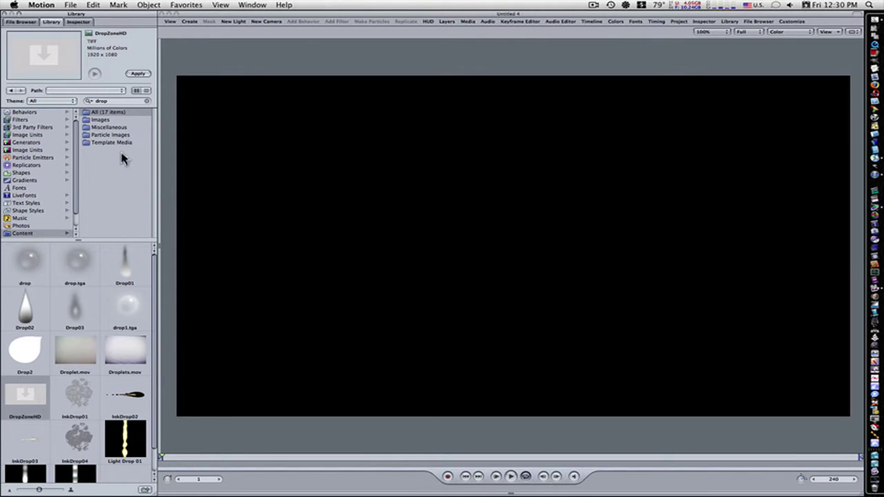
left_click(138, 74)
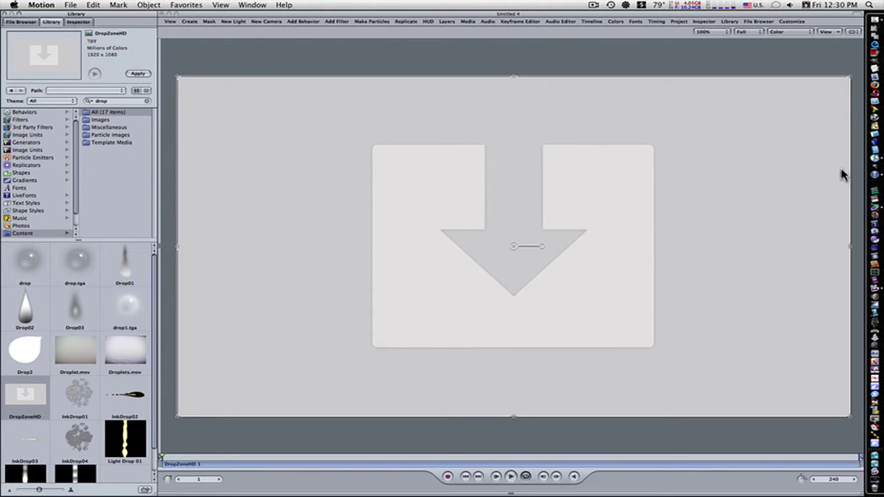
left_click(273, 23)
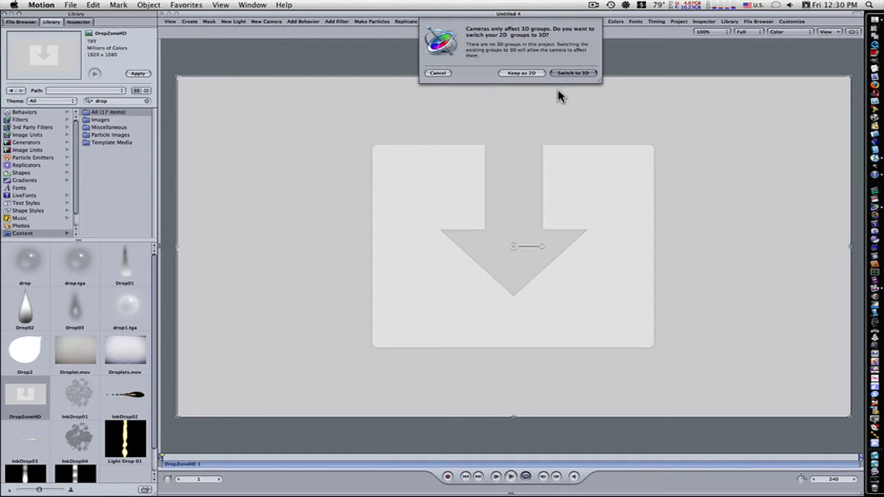
left_click(574, 74)
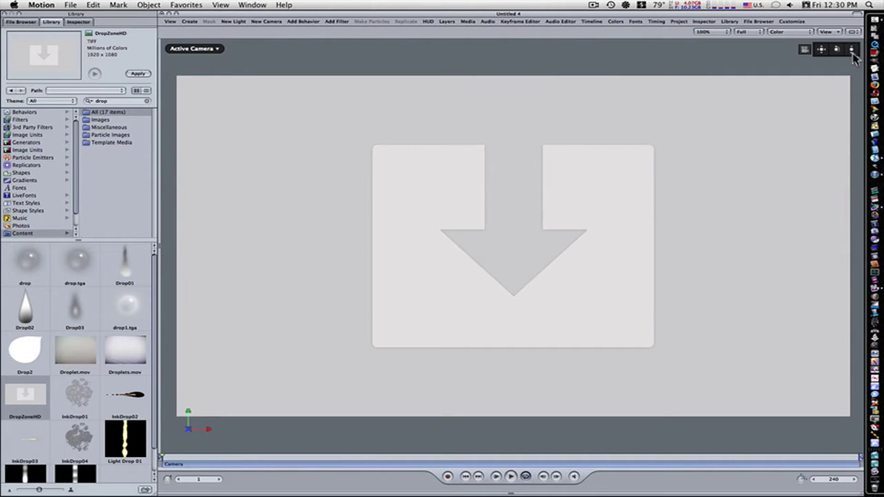
Step: Dolly the camera back and separate the two stacked drop zones horizontally, one to each side of the frame's center
left_click_drag(851, 50, 808, 51)
mouse_move(851, 69)
left_mouse_down()
mouse_move(852, 100)
mouse_move(850, 51)
mouse_move(853, 69)
left_mouse_up()
left_click(520, 262)
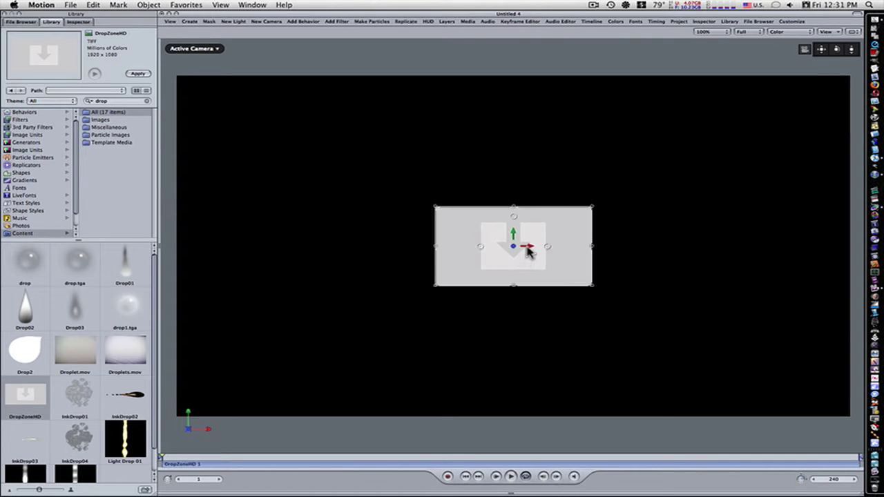
left_click_drag(532, 251, 364, 251)
left_click(498, 251)
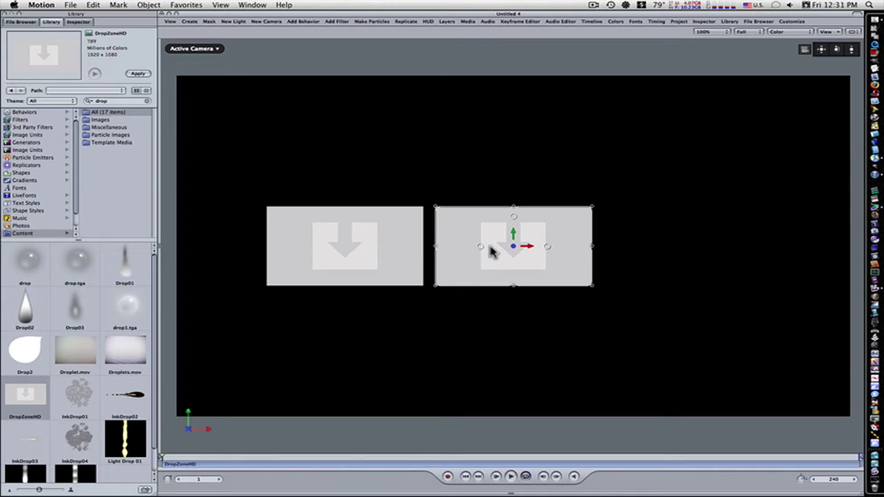
left_click_drag(529, 251, 731, 250)
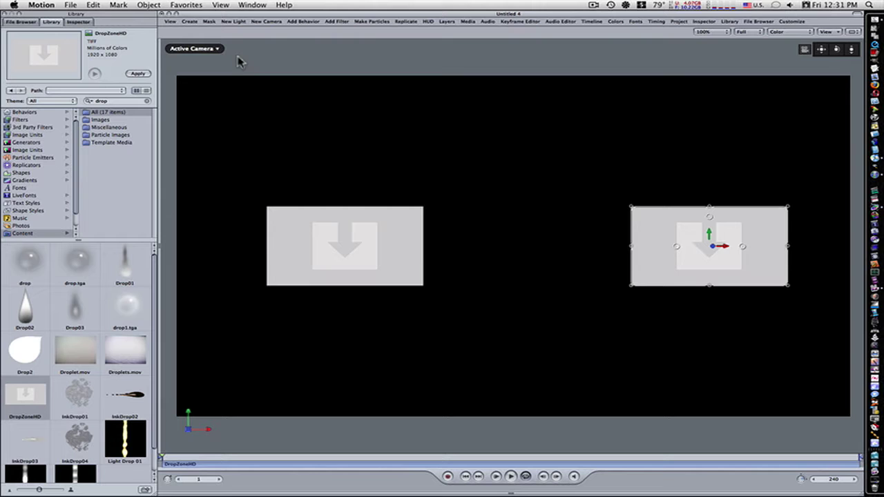
left_click(447, 23)
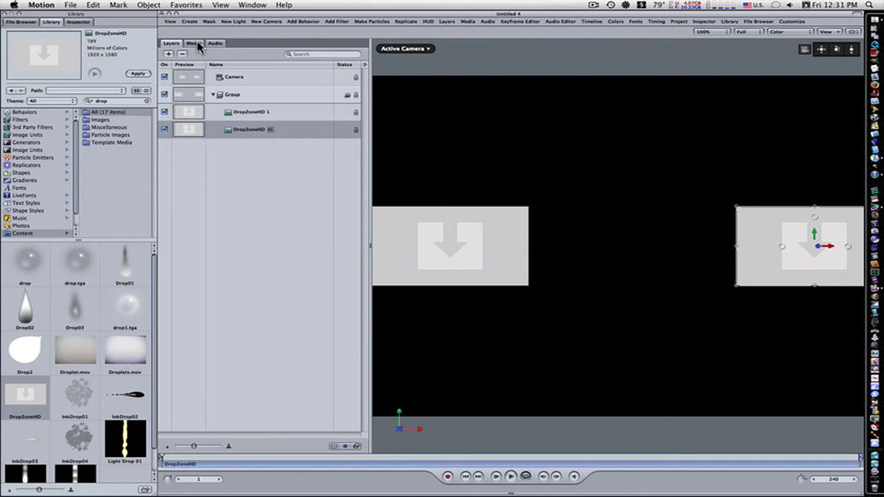
left_click(193, 43)
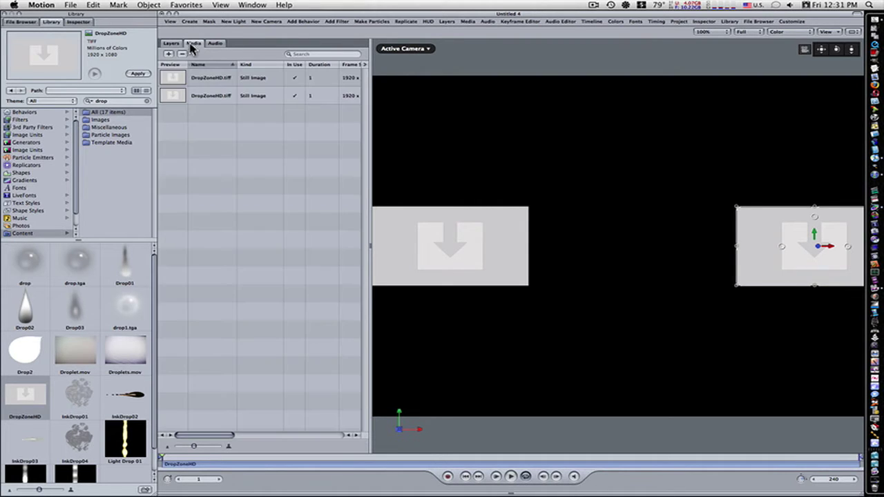
left_click(169, 54)
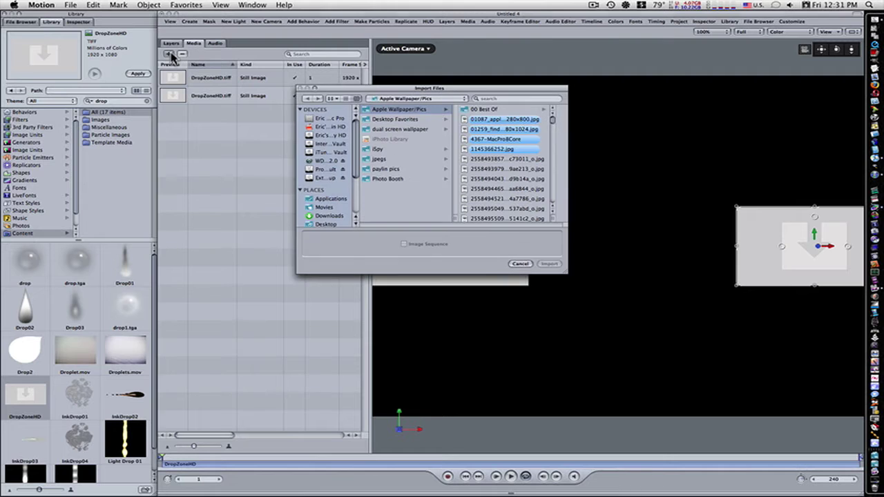
left_click(505, 159)
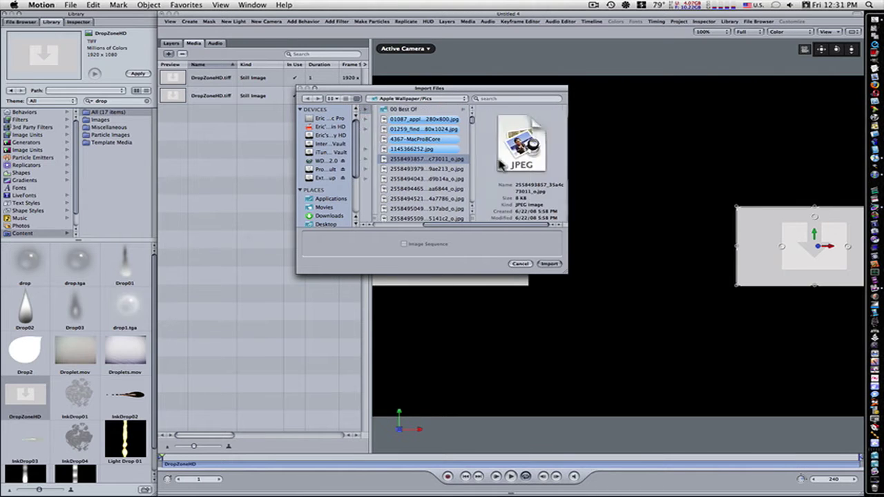
left_click(448, 169, "shift")
left_click(557, 265)
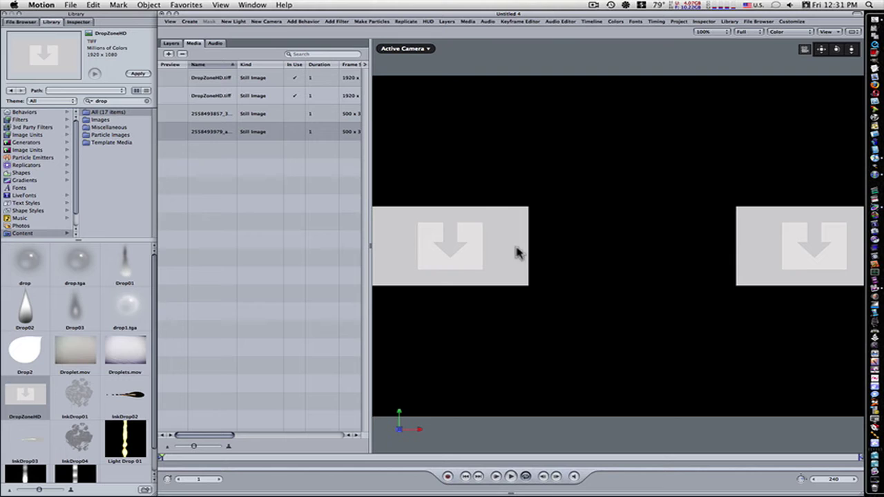
left_click(171, 43)
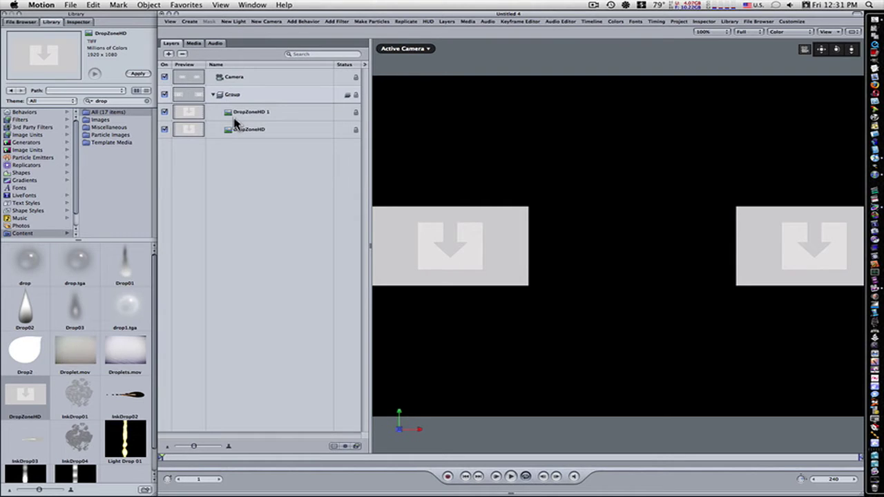
left_click(238, 114)
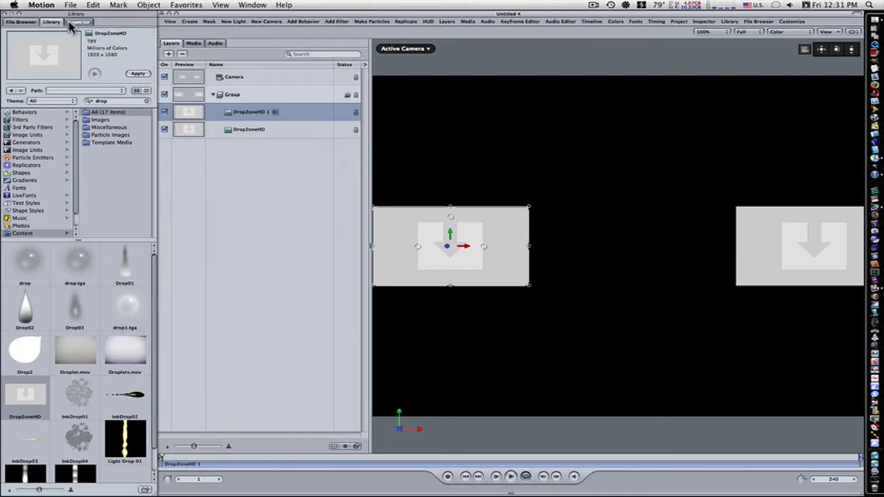
left_click(74, 23)
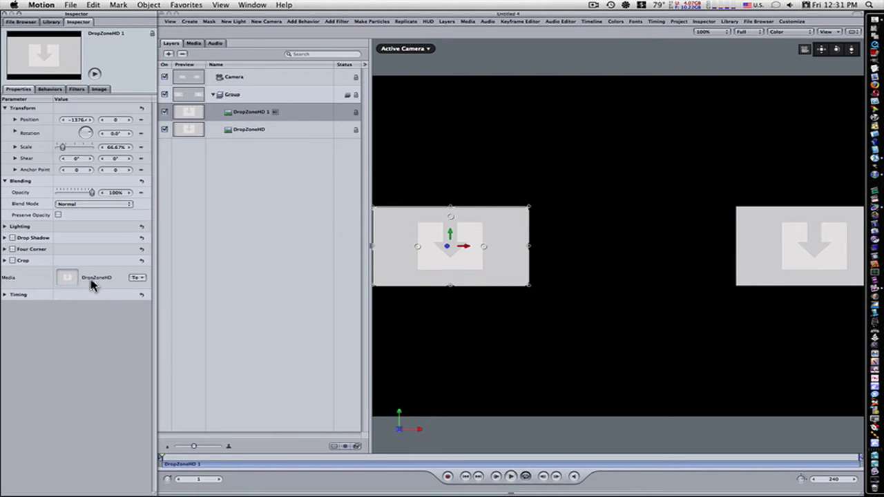
left_click(136, 277)
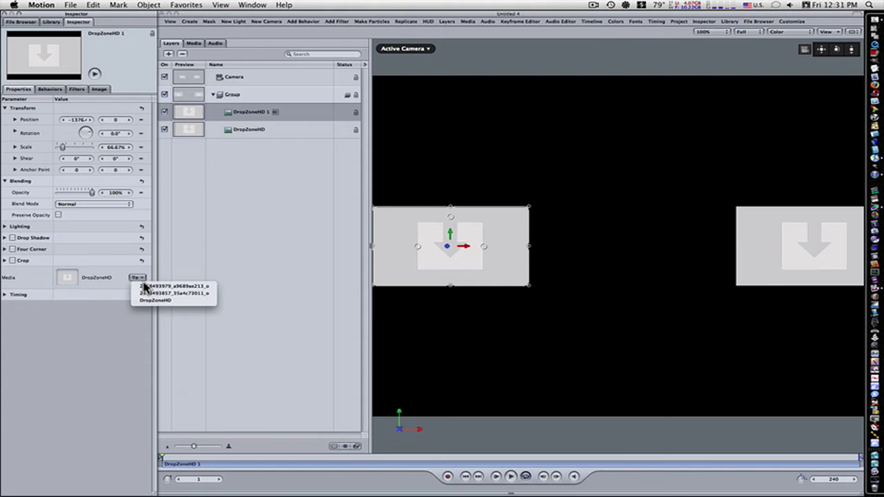
left_click(142, 286)
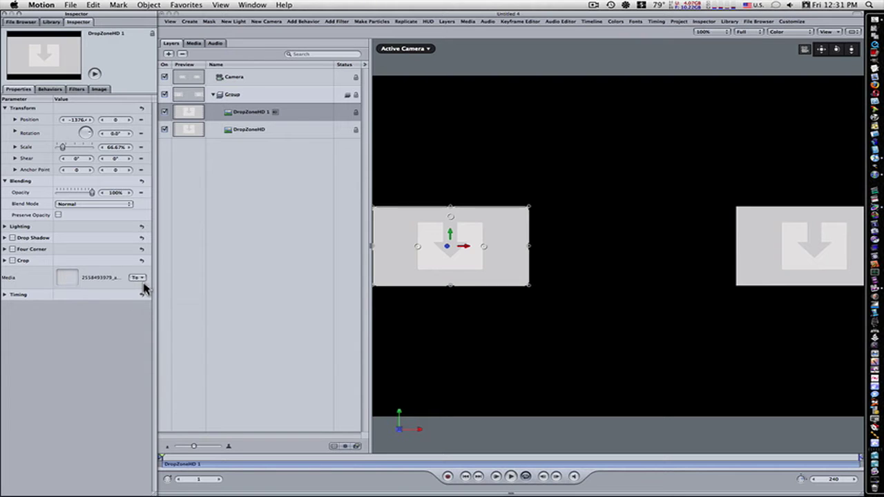
left_click(114, 146)
type("231")
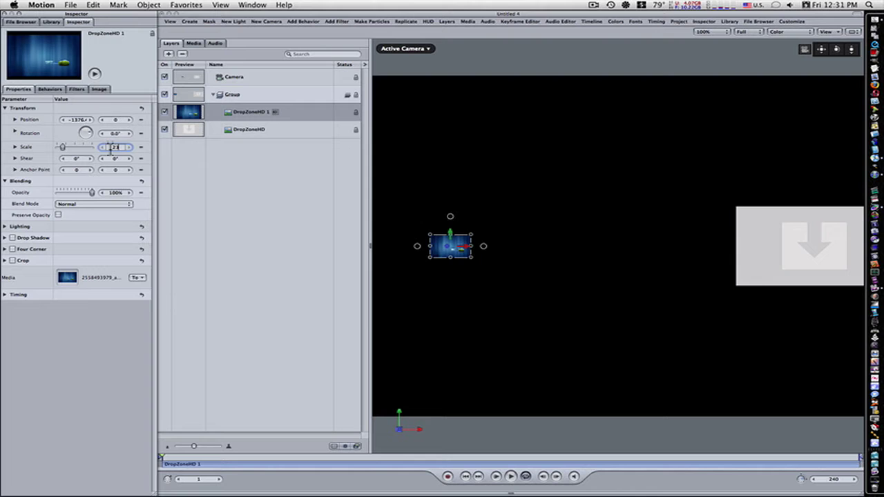
key("Return")
left_click(229, 129)
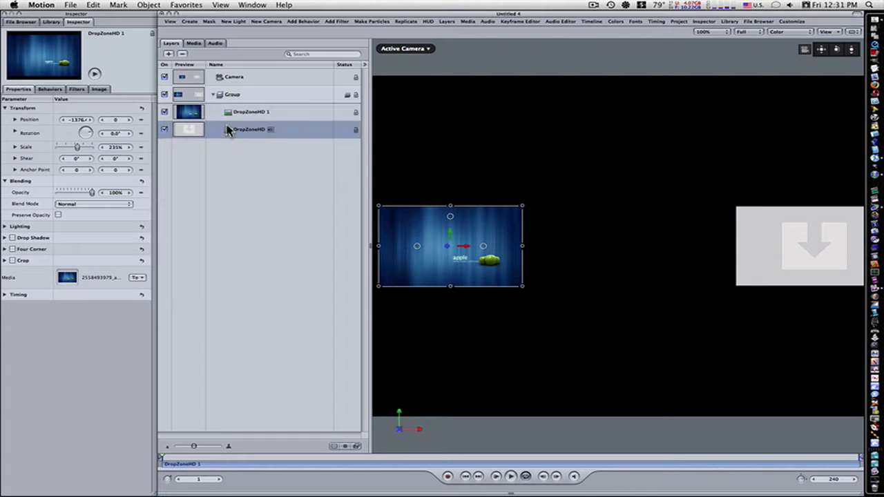
left_click(138, 277)
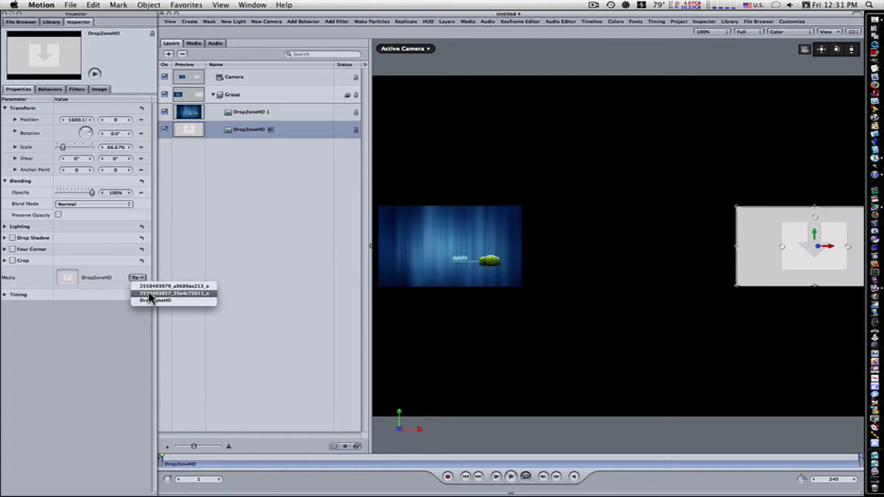
left_click(166, 298)
left_click(115, 147)
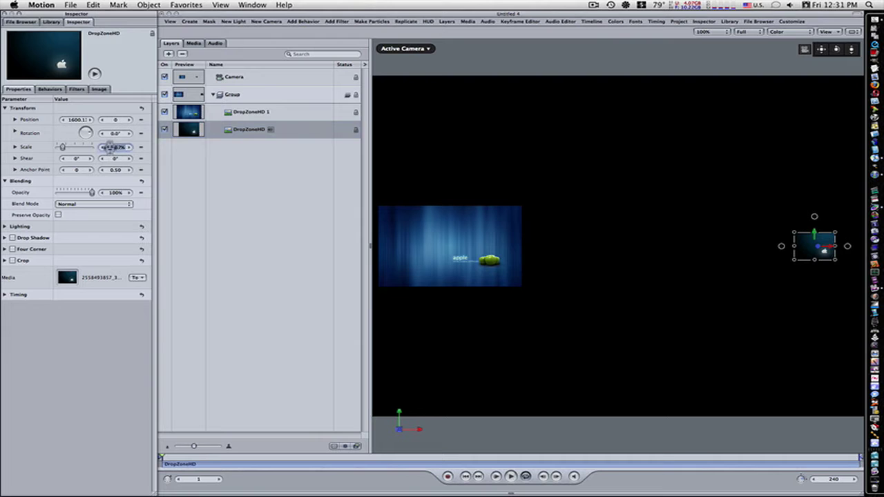
type("231")
key("Return")
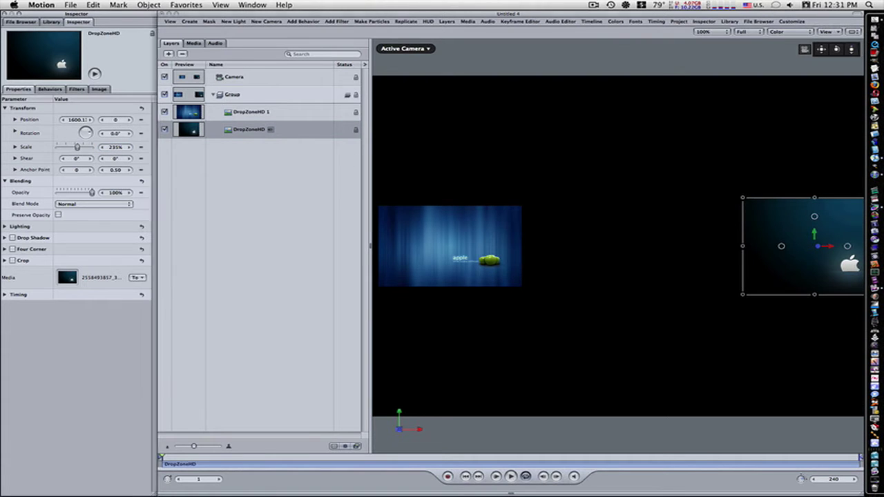
Step: Reframe the camera so both images fit in view, and record a keyframe for its position at frame 1
left_click_drag(852, 49, 829, 49)
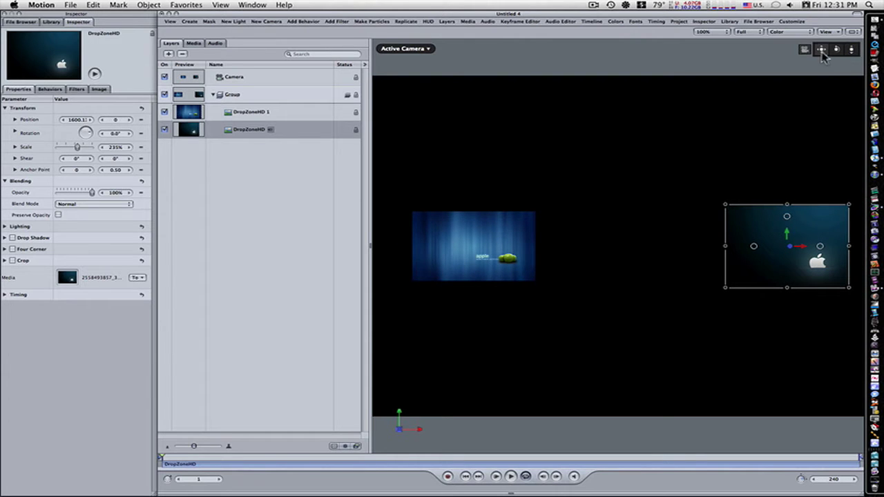
left_click_drag(821, 49, 818, 49)
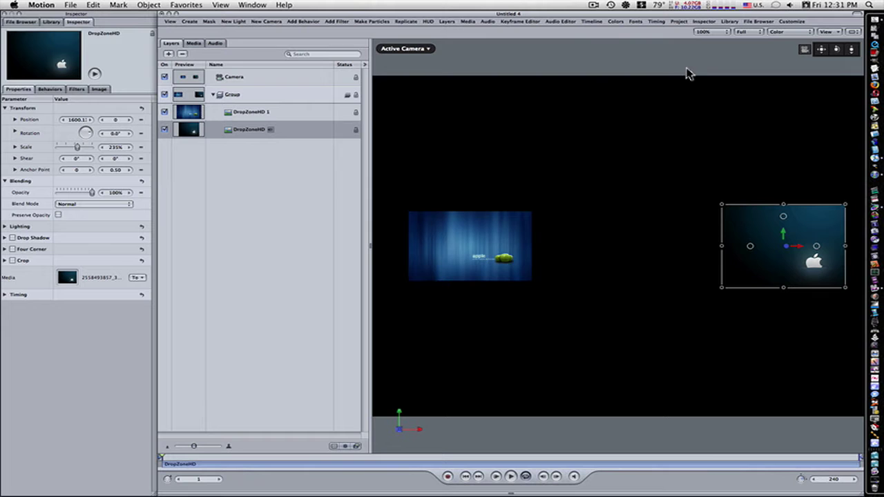
left_click(266, 81)
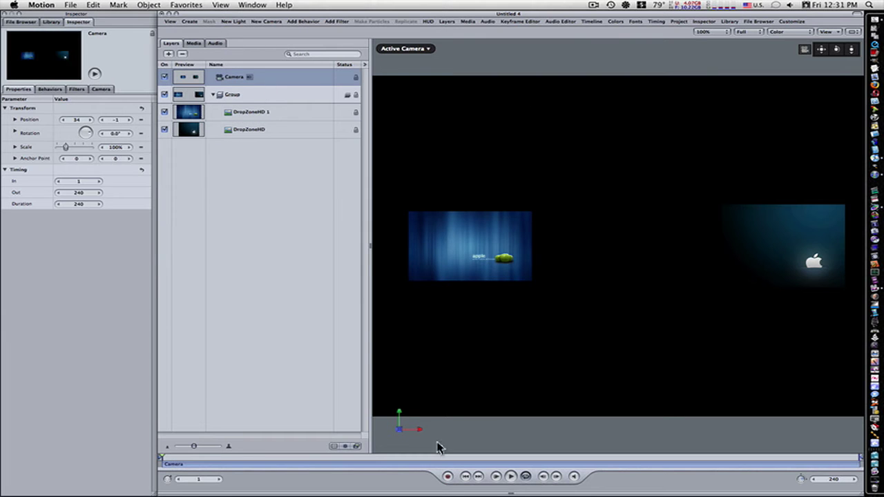
left_click(448, 476)
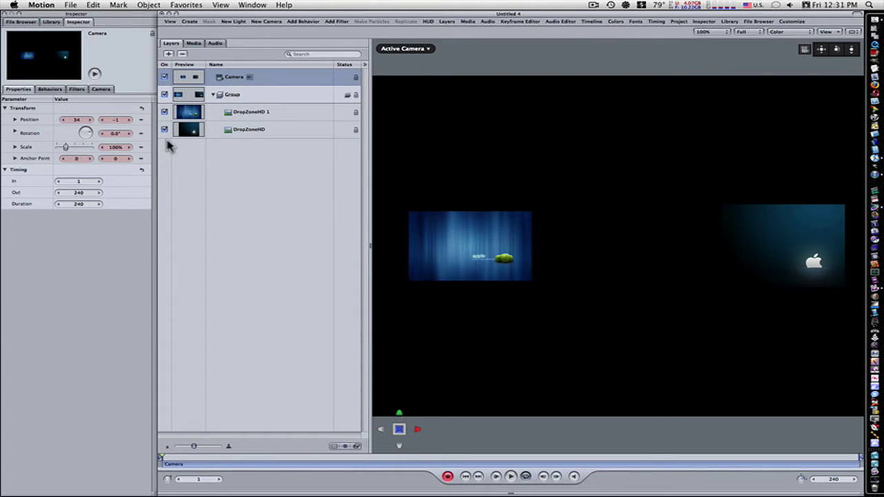
left_click(128, 121)
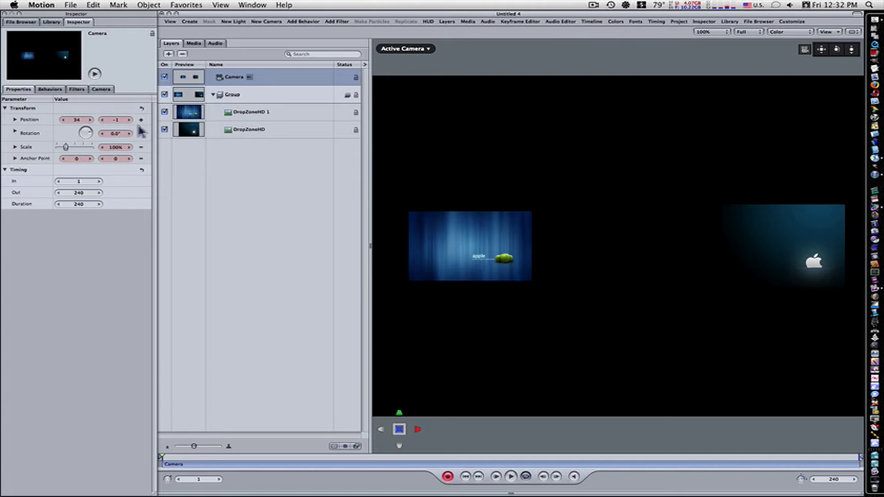
Step: Record a holding position keyframe for the camera at frame 15, nudging its Y position up and back to -1
mouse_move(143, 125)
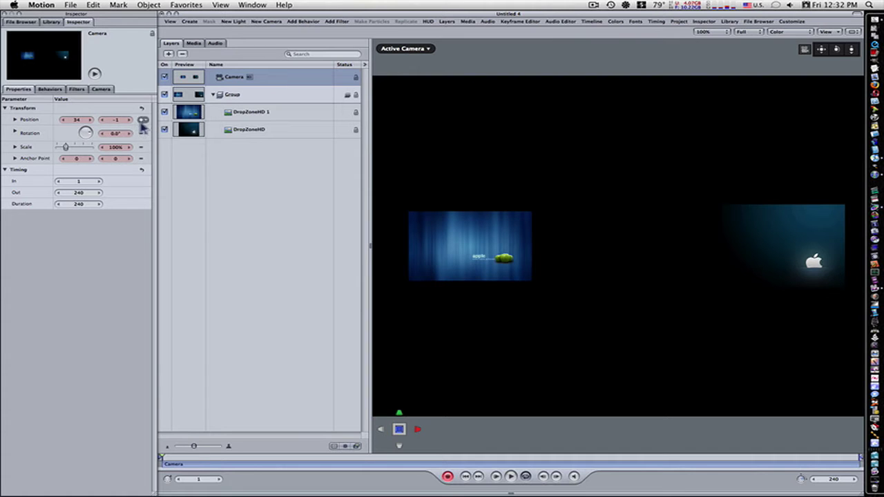
double_click(201, 480)
type("15")
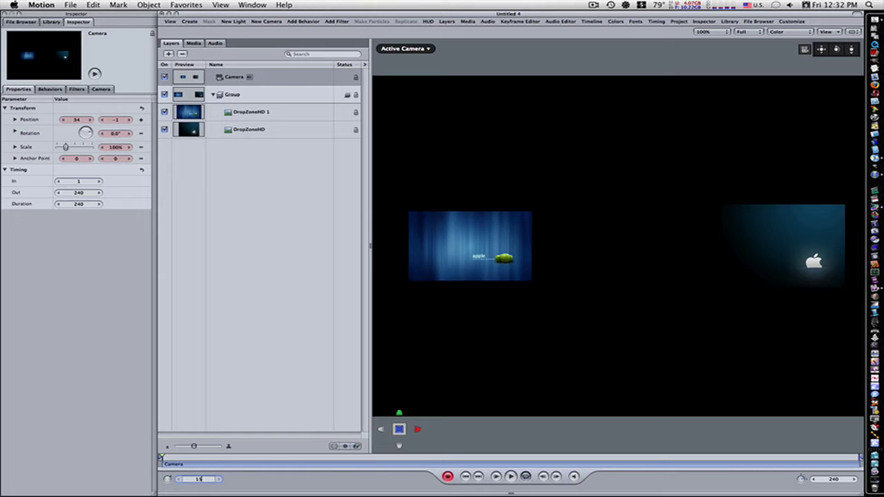
key("Return")
left_click(128, 121)
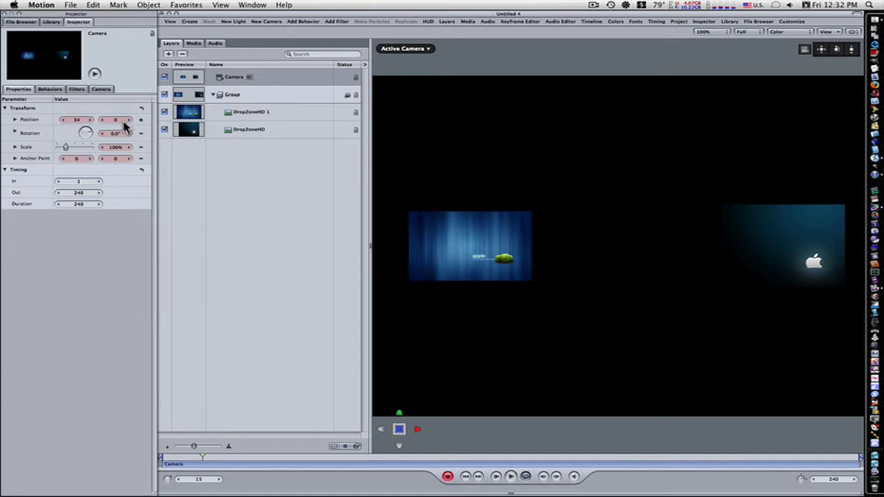
left_click(104, 121)
Step: At frame 30, frame the camera on the blue apple image and dolly back slightly until its whole width is in view
double_click(199, 480)
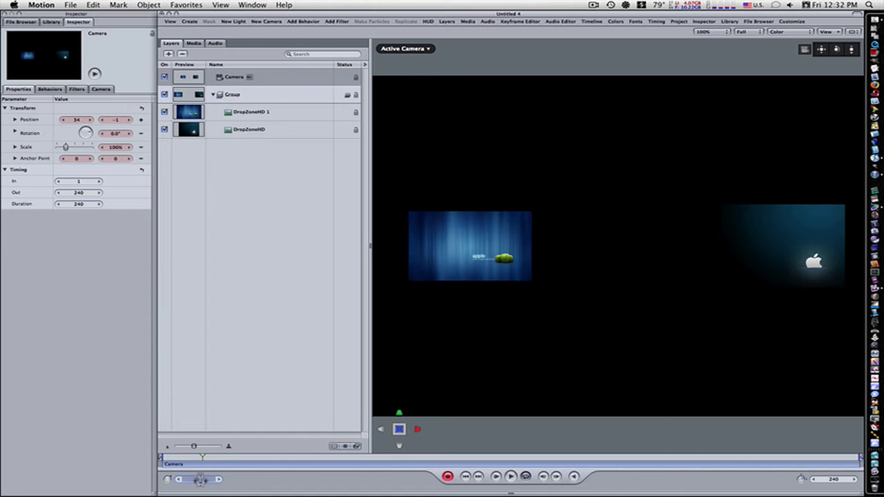
type("3")
type("30")
key("Return")
left_click(461, 259)
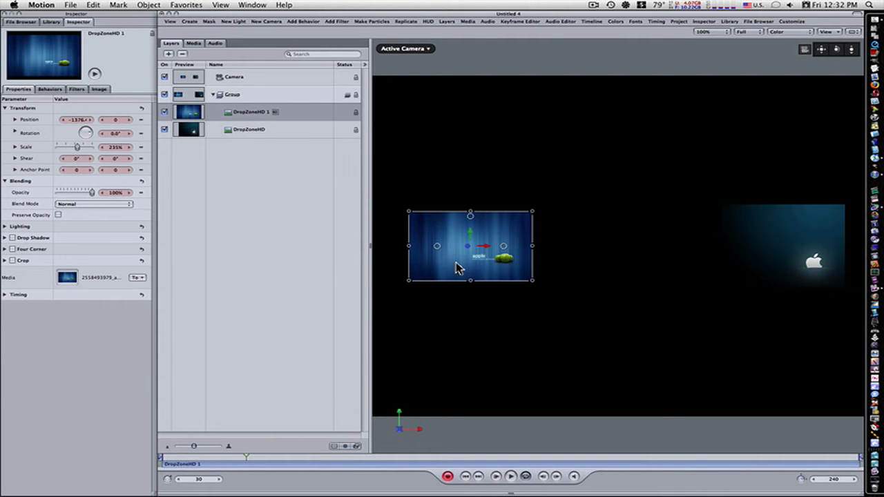
key("shift+f")
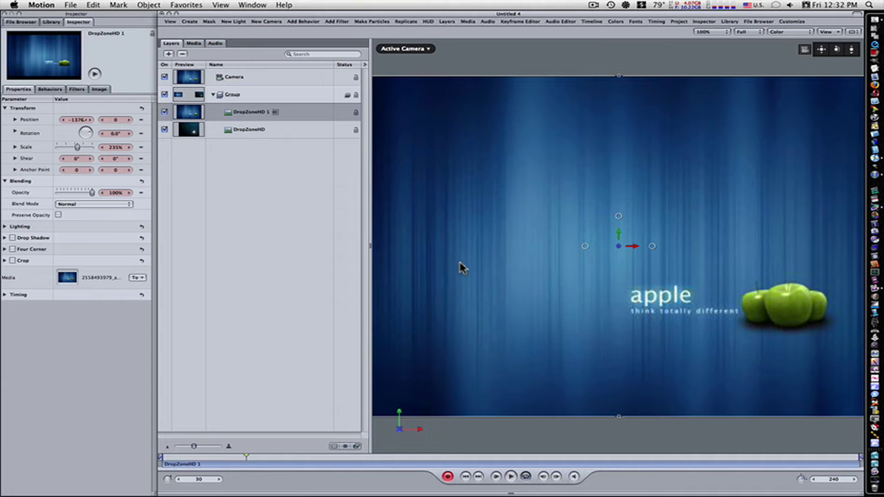
mouse_move(852, 50)
left_mouse_down()
mouse_move(829, 50)
mouse_move(853, 67)
mouse_move(855, 61)
left_mouse_up()
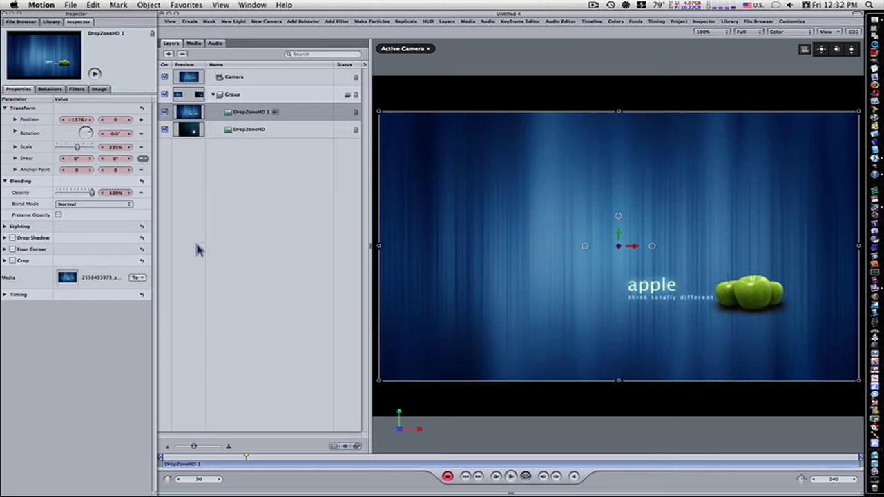
Step: At frame 45, record a Y position keyframe of 1 for the DropZoneHD 1 layer
left_click(206, 479)
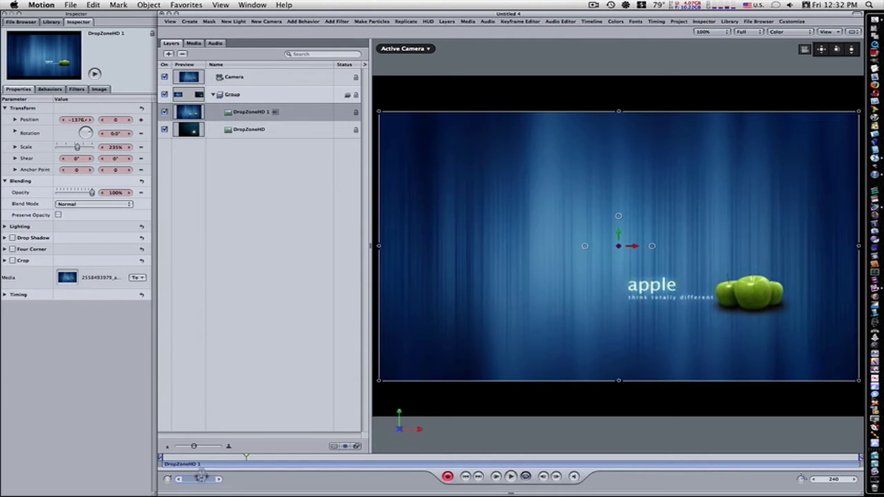
type("45")
key("Return")
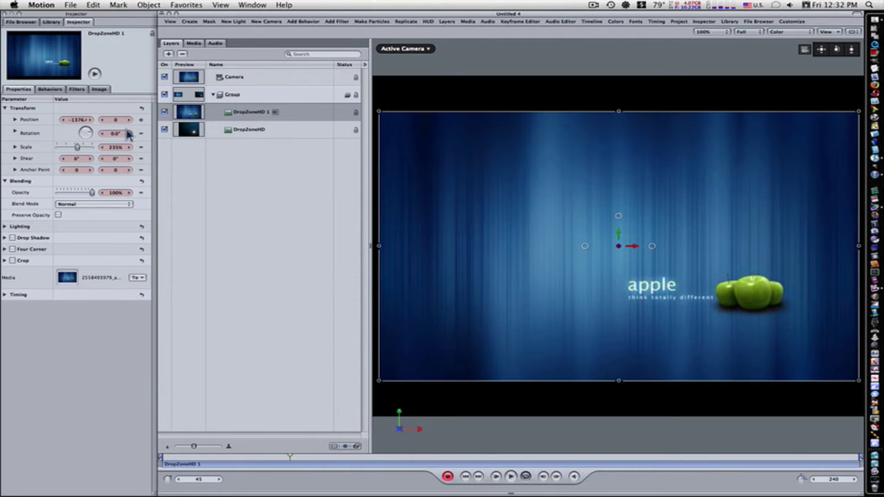
left_click(105, 122)
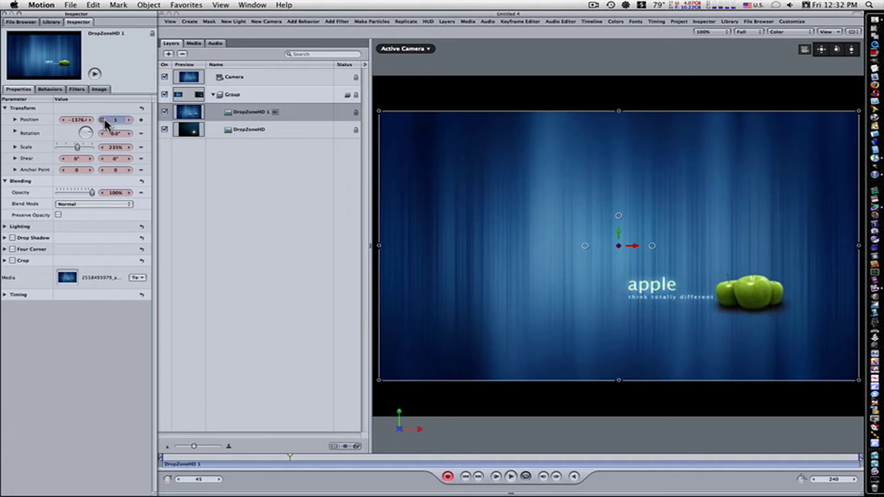
Step: At frame 60, pull and pan the camera back until both images are in view
left_click(201, 480)
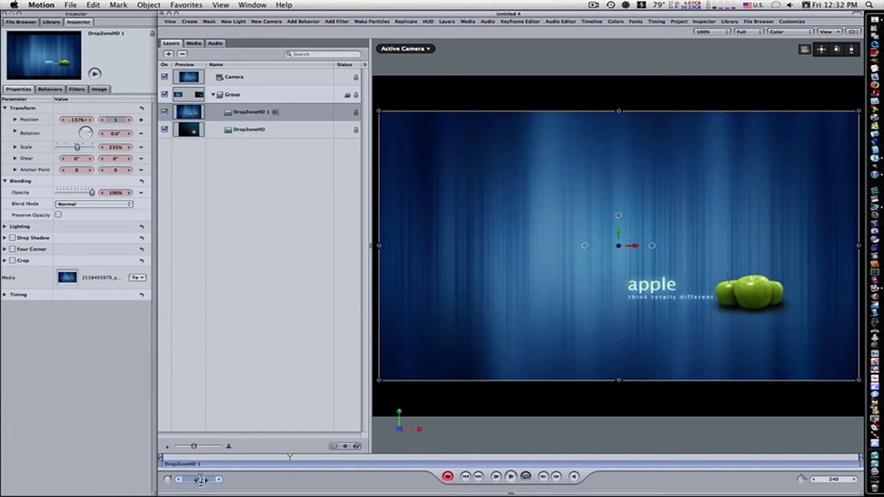
type("60")
key("Return")
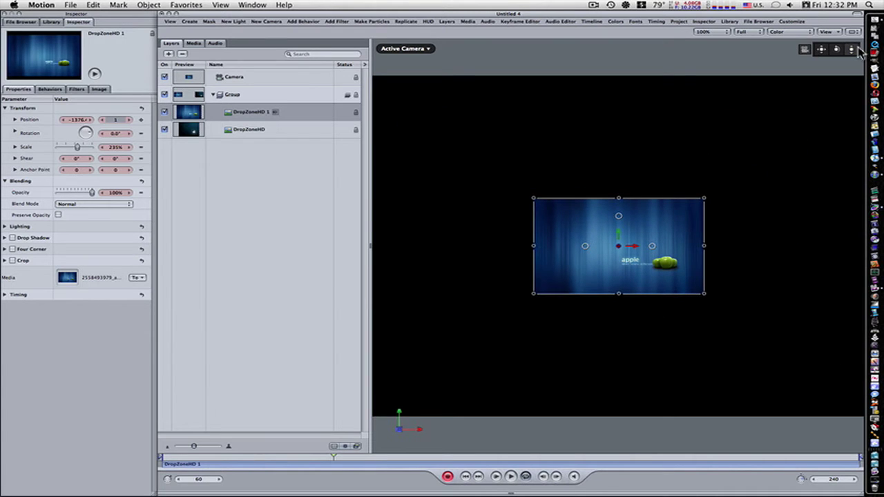
left_click_drag(852, 49, 685, 48)
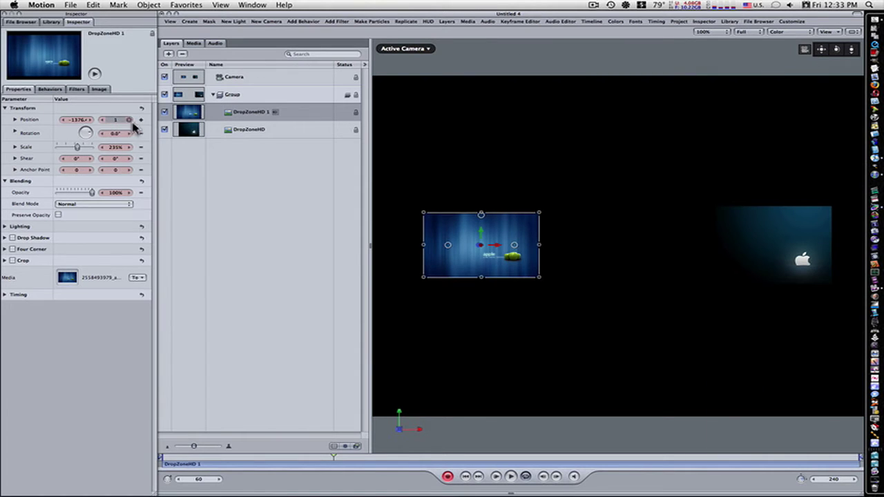
Step: At frame 75, record a holding Y position keyframe of 1 for the DropZoneHD 1 layer
left_click(200, 479)
type("75")
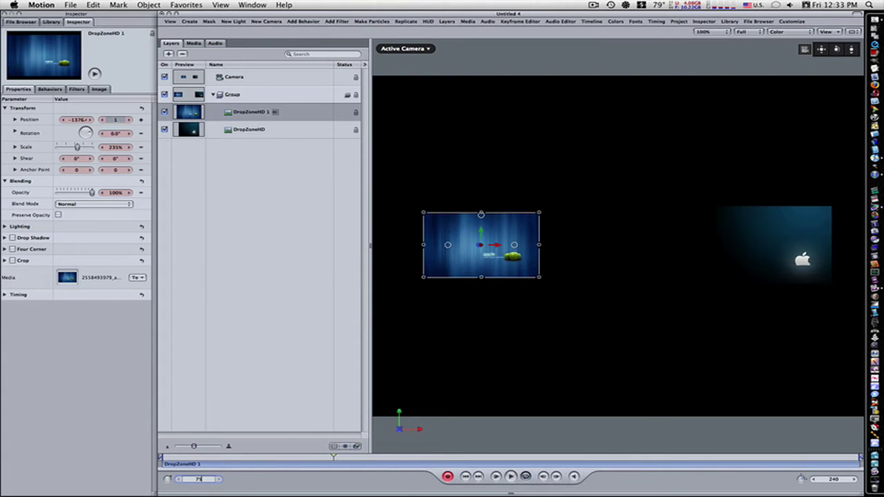
key("Return")
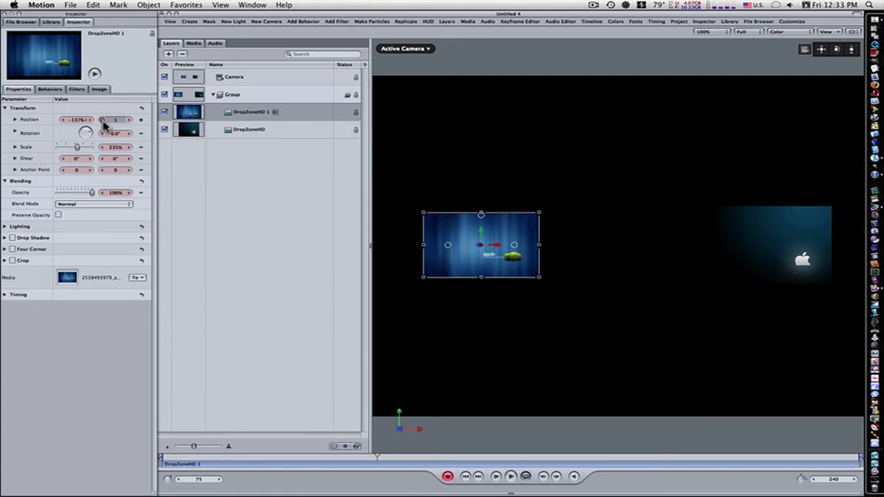
Step: At frame 90, frame the camera on the dark Apple logo image and dolly back slightly until its whole width is in view
left_click(199, 478)
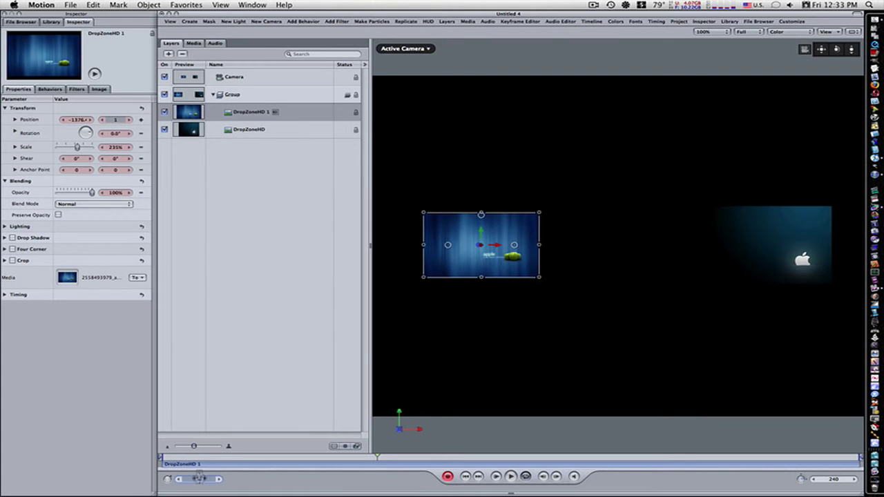
key("Return")
type("90")
key("Return")
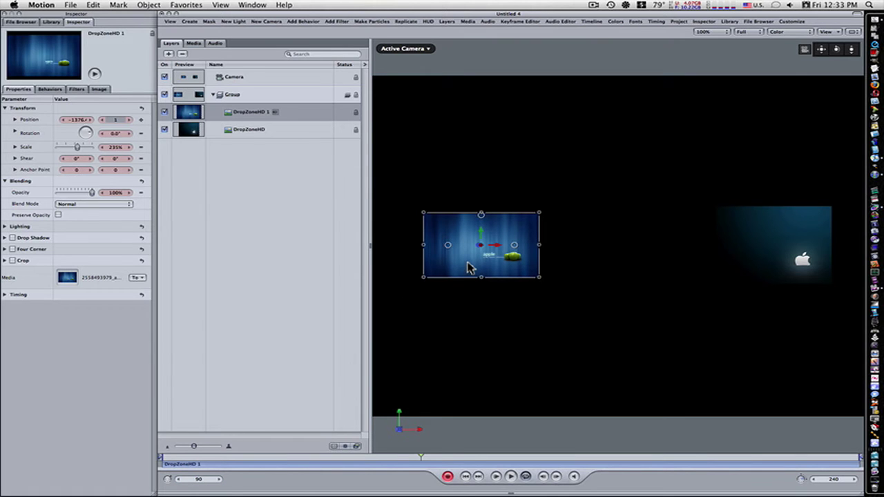
key("f")
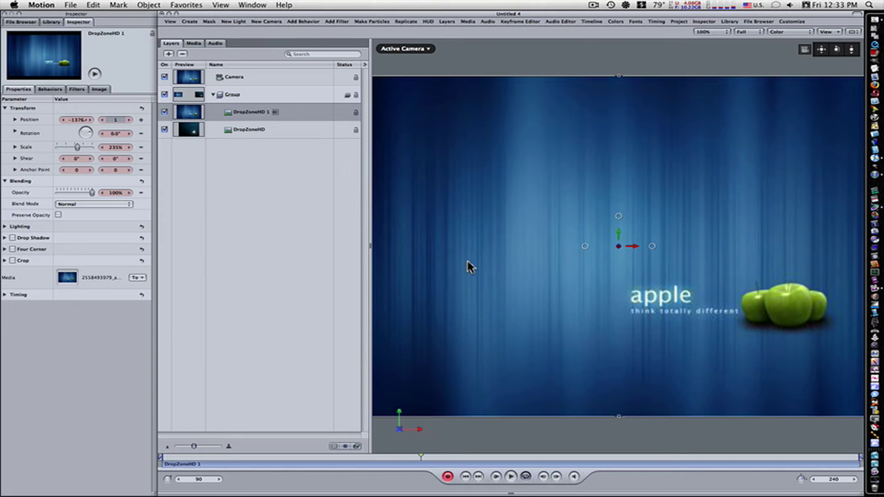
key("super+z")
left_click(739, 246)
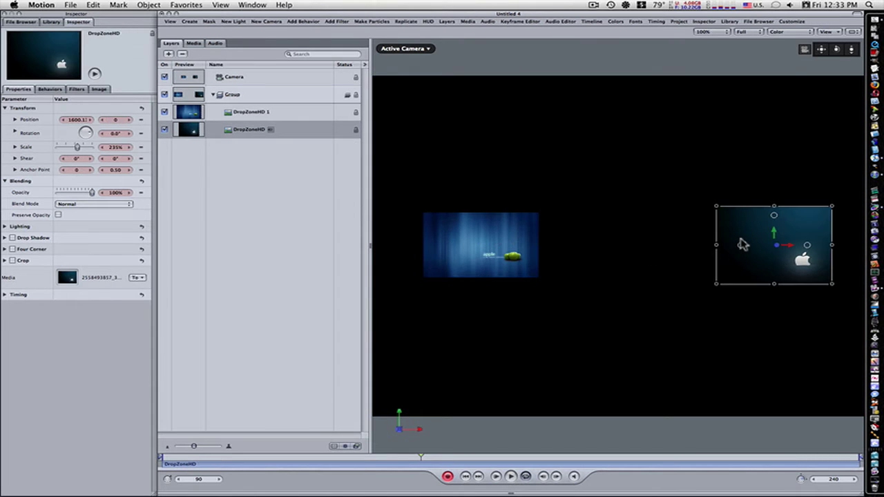
key("super+shift+f")
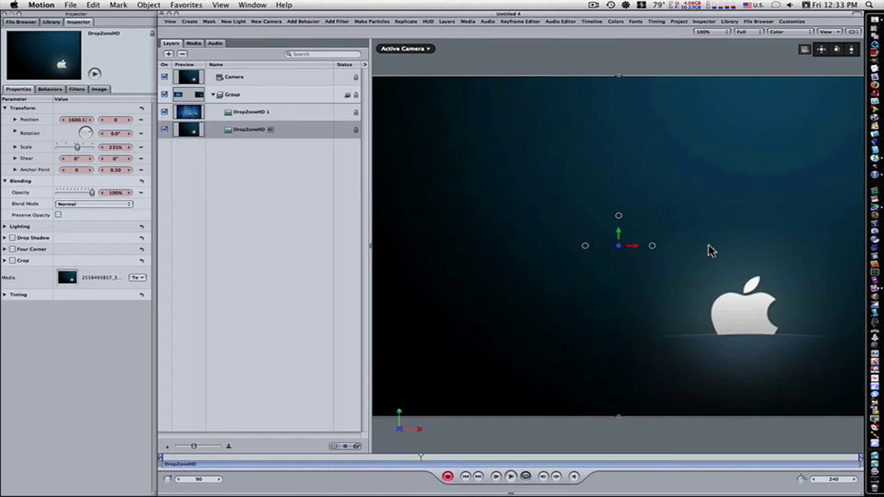
left_click_drag(851, 50, 830, 51)
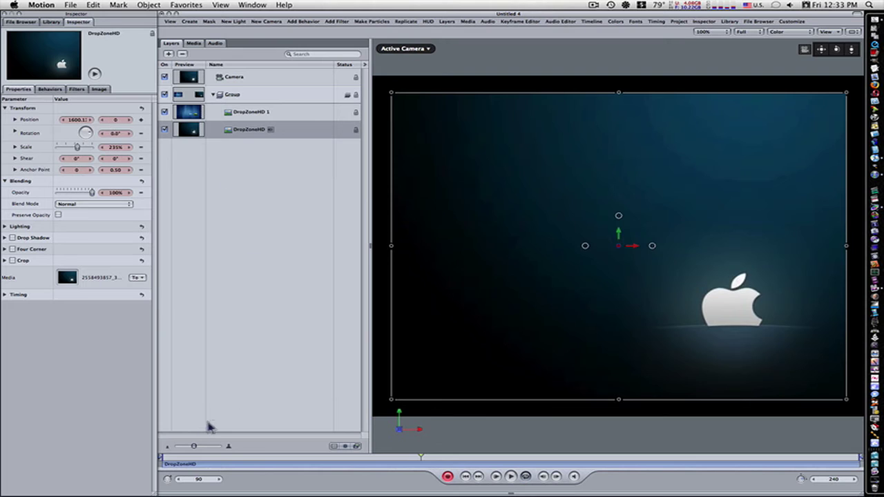
Step: At frame 105, record a holding position keyframe for the DropZoneHD layer
left_click(198, 479)
type("105")
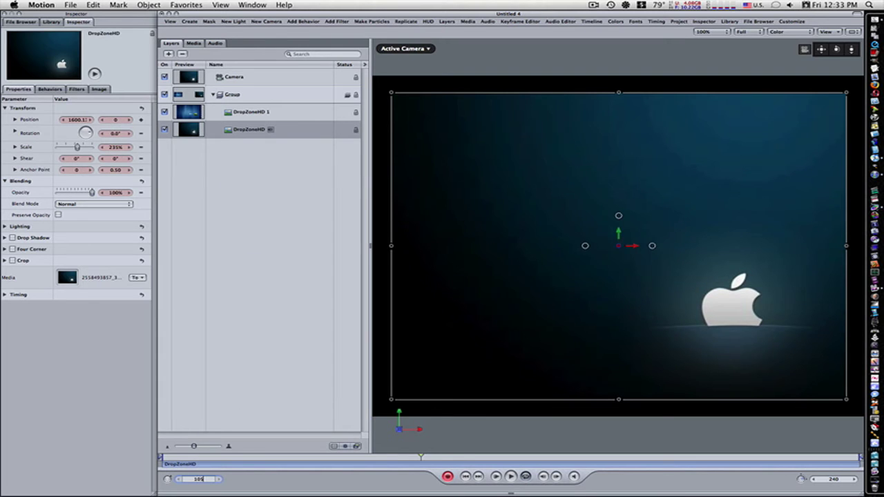
key("Return")
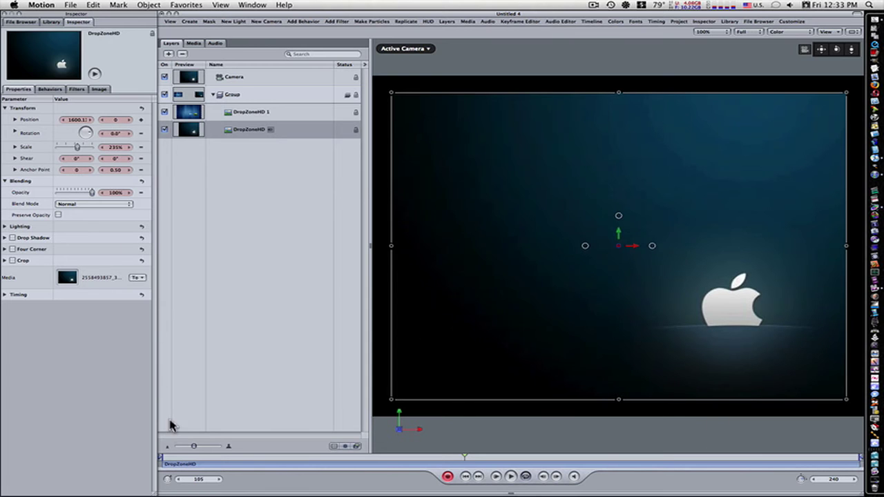
Step: At frame 115, dolly the camera back and pan it until both images are in view again
double_click(201, 479)
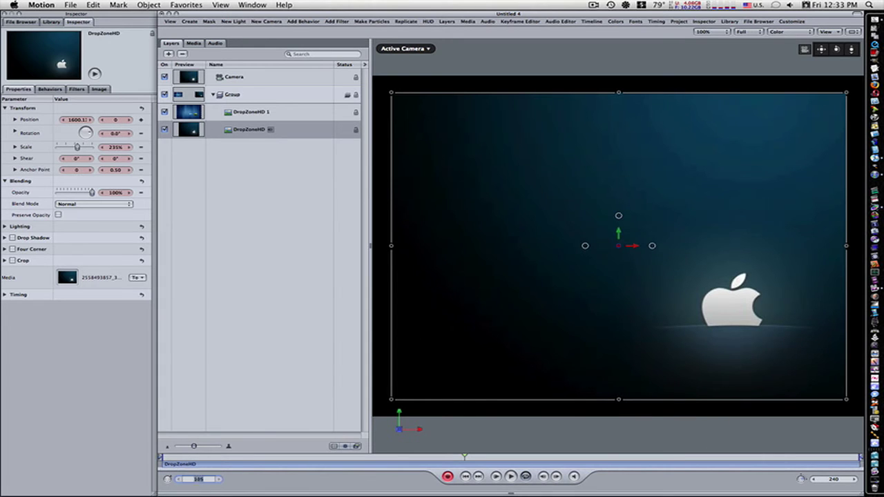
type("115")
key("Return")
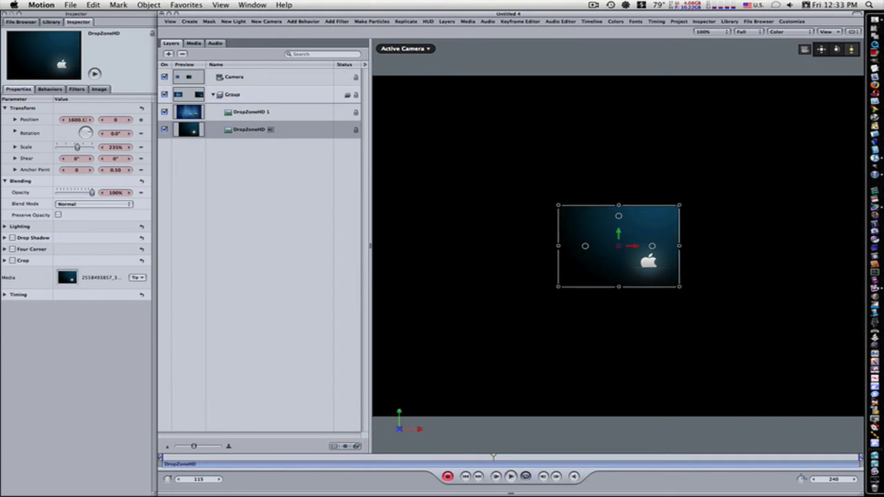
left_click_drag(851, 49, 882, 54)
left_click_drag(822, 50, 864, 49)
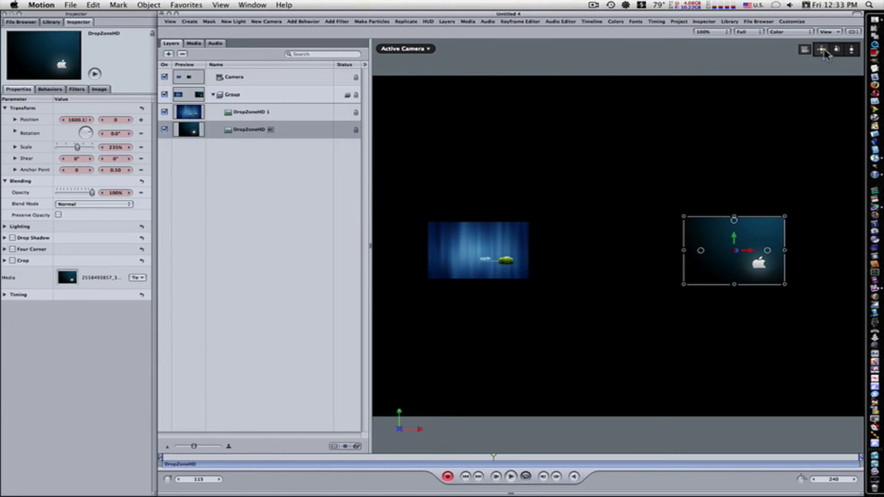
left_click_drag(852, 51, 828, 51)
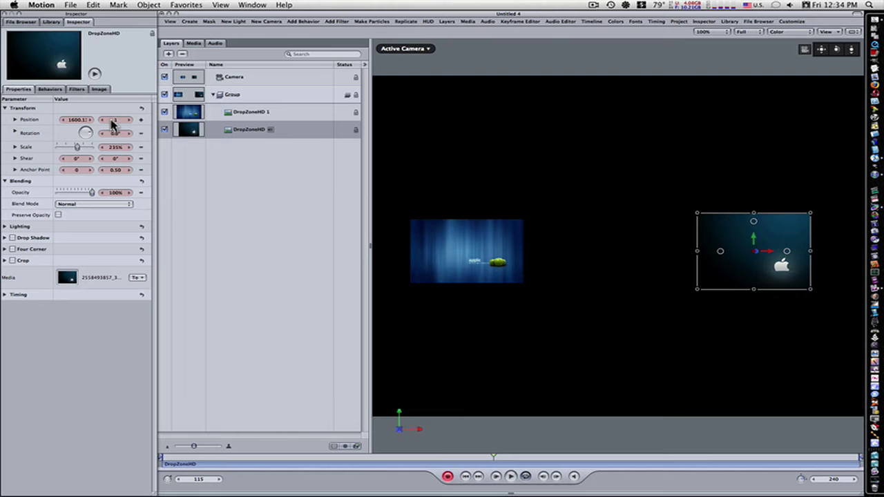
Step: At frame 130, record a holding Y position keyframe for the DropZoneHD layer
double_click(198, 479)
type("1")
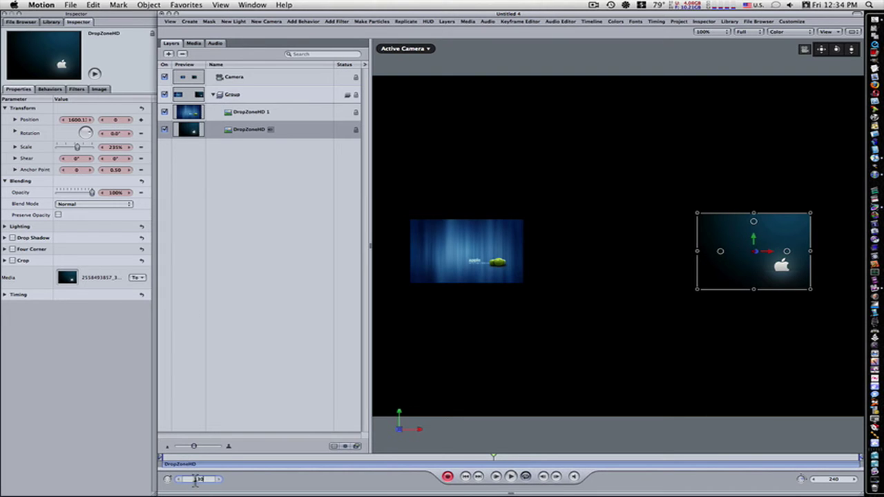
type("30")
key("Return")
left_click(103, 119)
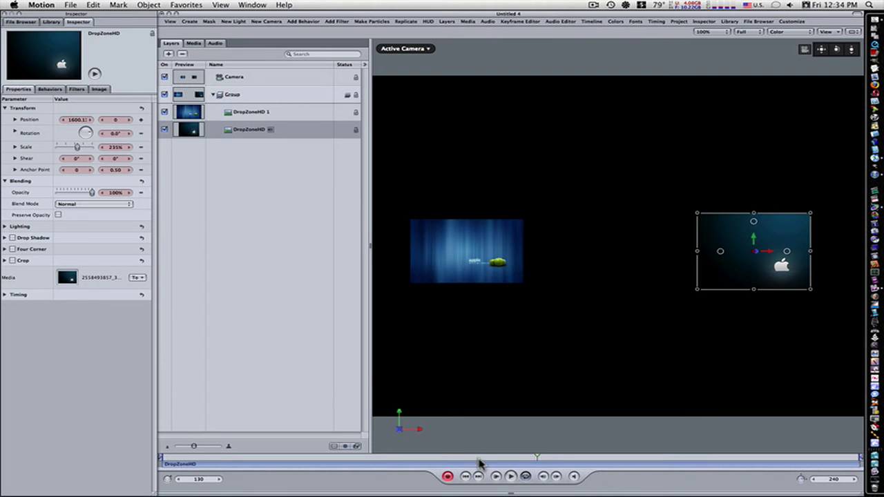
Step: Turn off keyframe recording and play back the animation, returning the playhead to frame 1
left_click(511, 476)
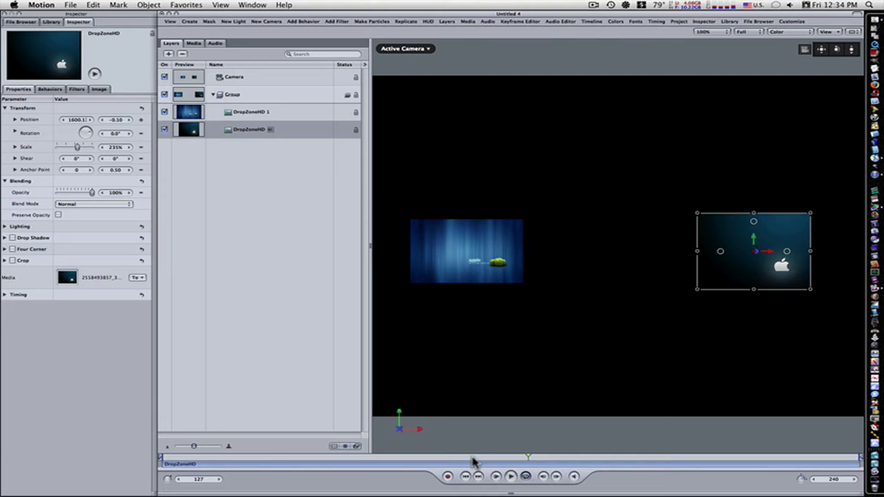
left_click(506, 479)
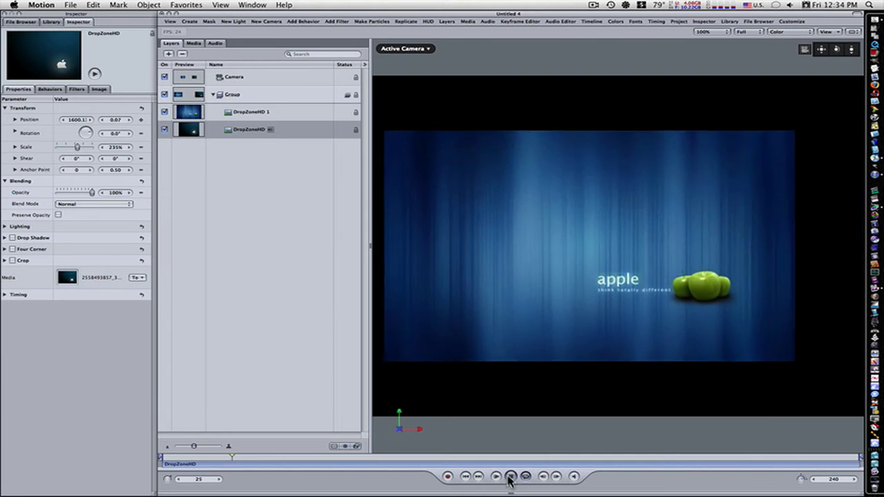
left_click_drag(233, 458, 165, 460)
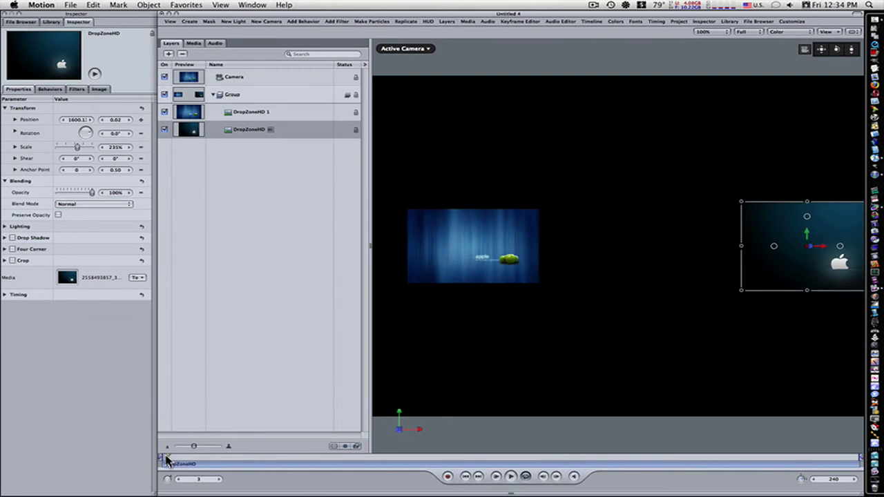
Step: Open the Keyframe Editor and display the Camera's animated position curves while keeping the layer list open
left_click(447, 21)
left_click(522, 22)
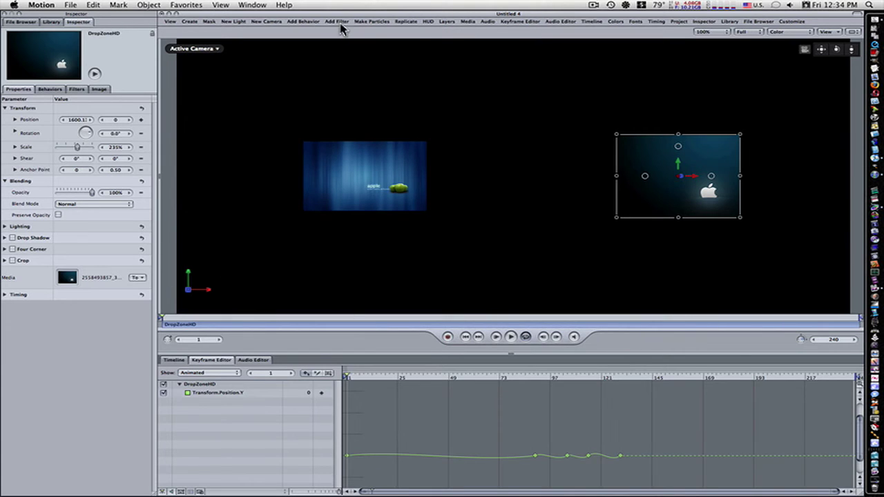
left_click(447, 22)
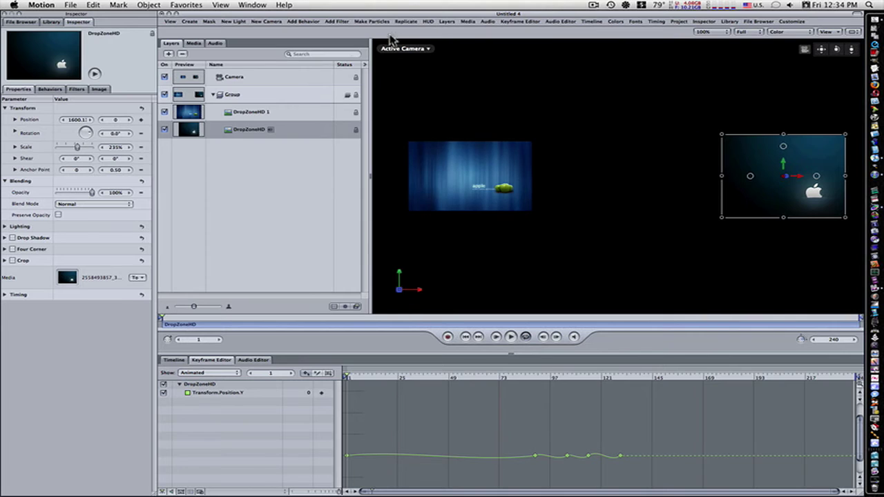
left_click(306, 77)
left_click(449, 22)
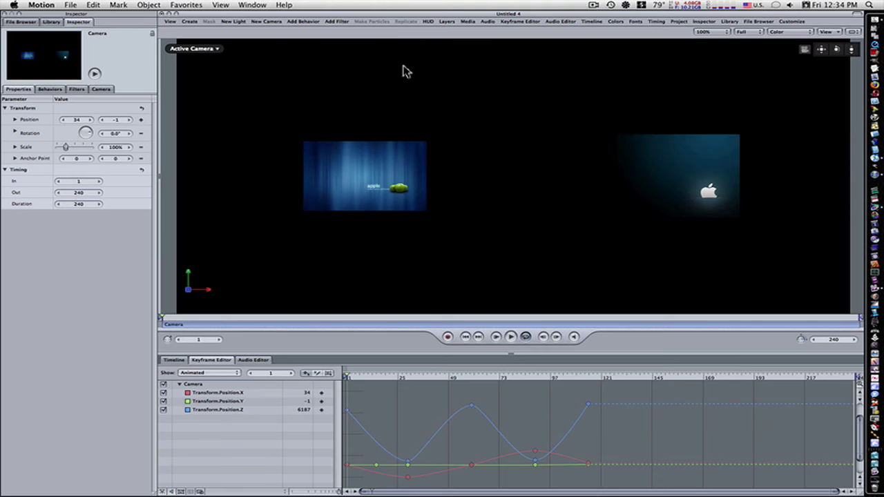
left_click(446, 23)
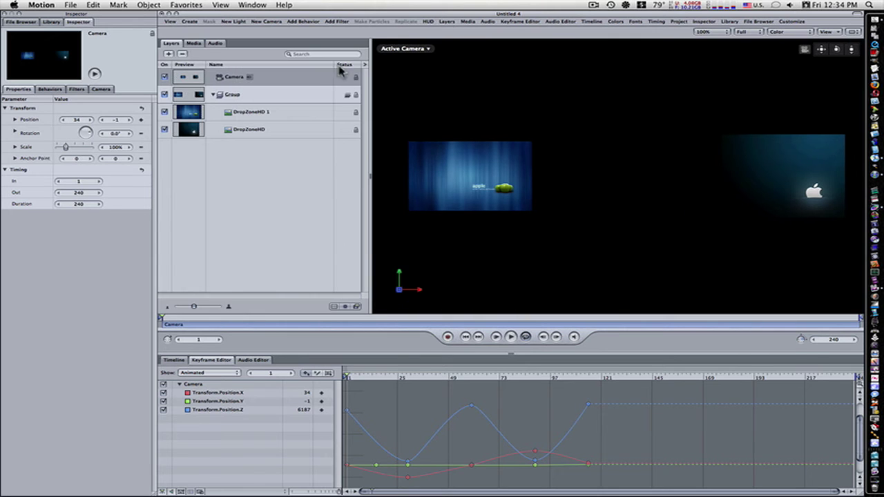
Step: Change all Y position keyframes of DropZoneHD 1 to constant interpolation, and scrub to frame 17 to check the motion
left_click(297, 114)
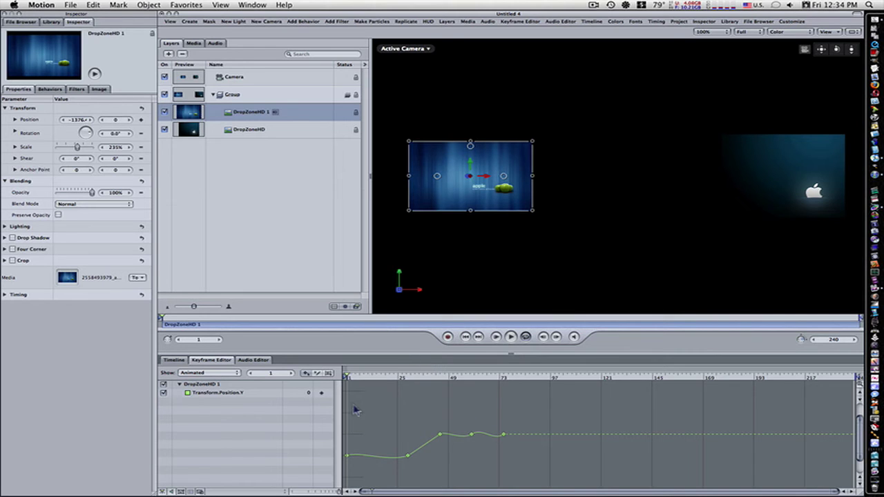
left_click_drag(355, 396, 350, 461)
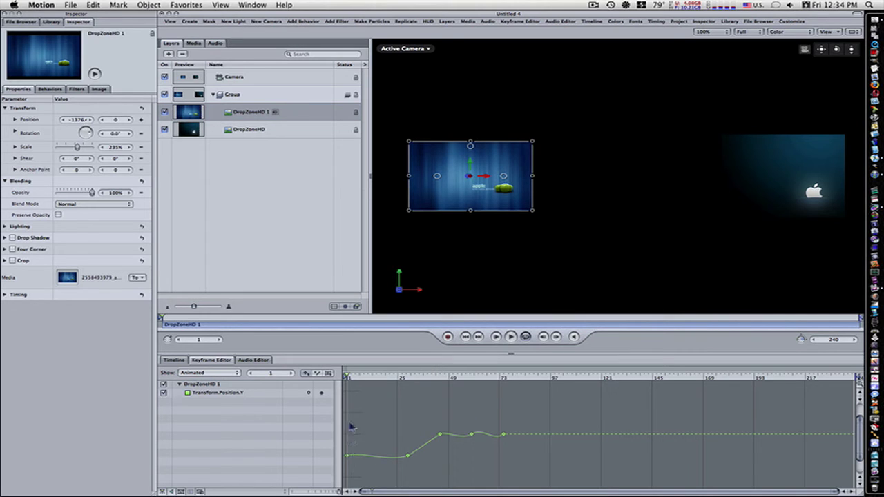
left_click_drag(348, 403, 514, 465)
right_click(505, 439)
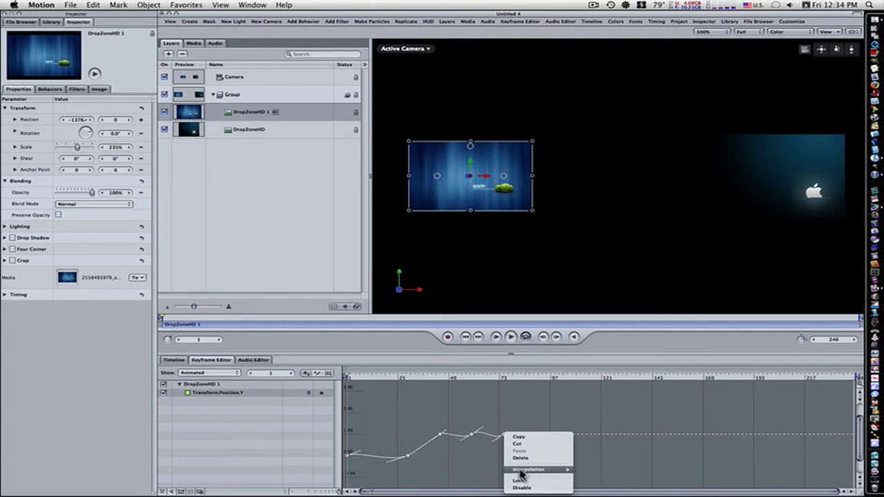
mouse_move(528, 470)
left_click(594, 439)
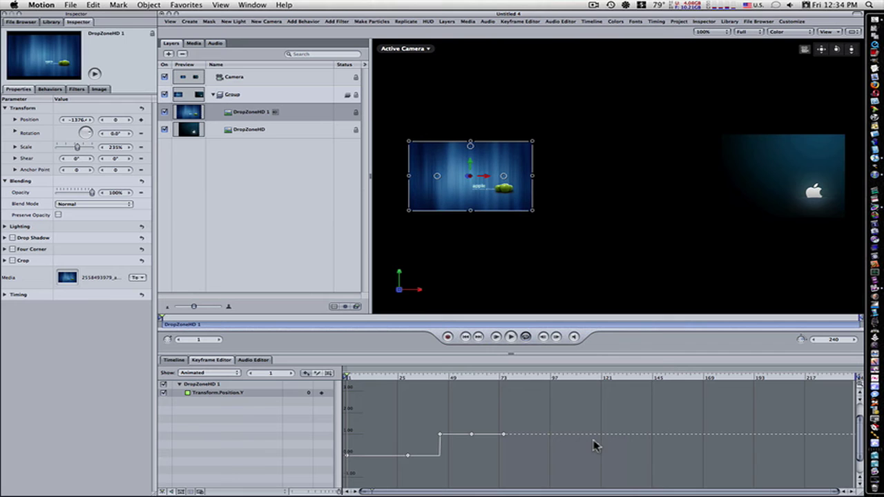
left_click_drag(349, 379, 382, 400)
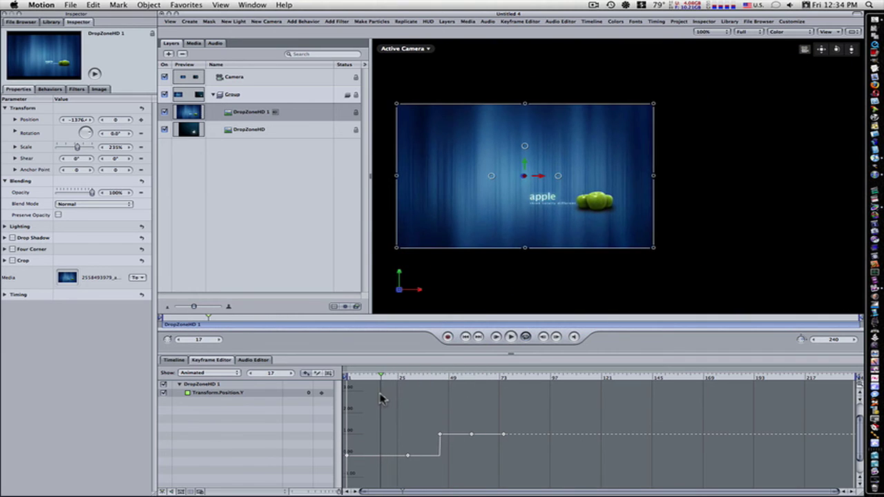
Step: Change all Y position keyframes of the DropZoneHD layer to constant interpolation
left_click(259, 130)
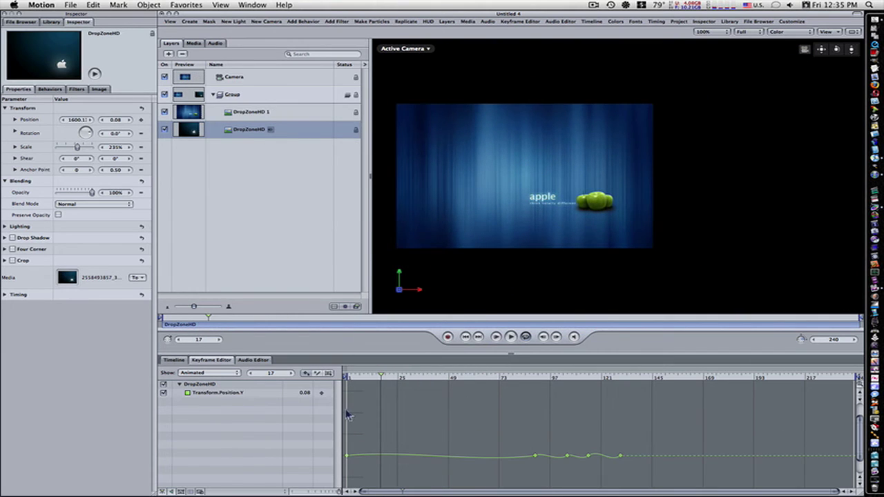
left_click_drag(348, 411, 631, 467)
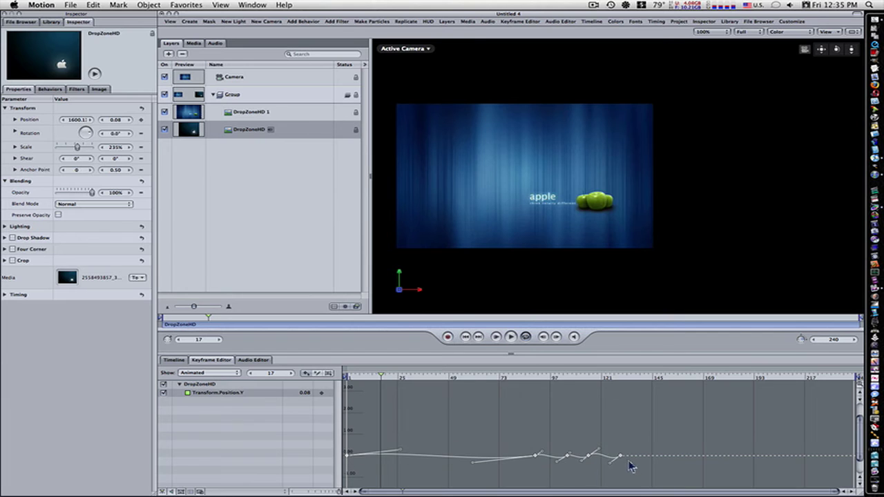
right_click(624, 462)
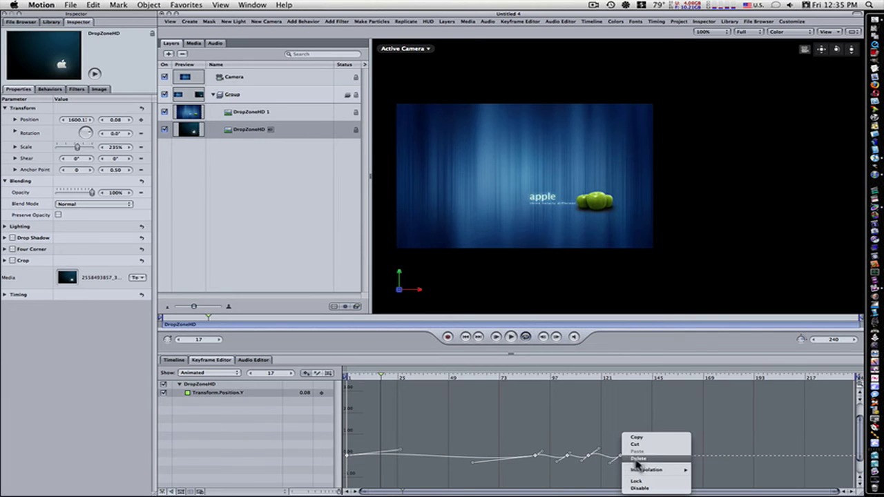
mouse_move(653, 472)
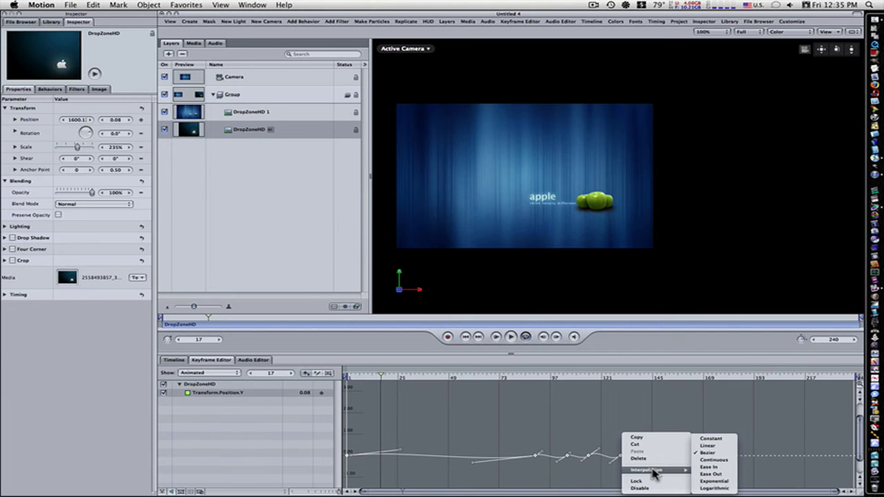
left_click(706, 446)
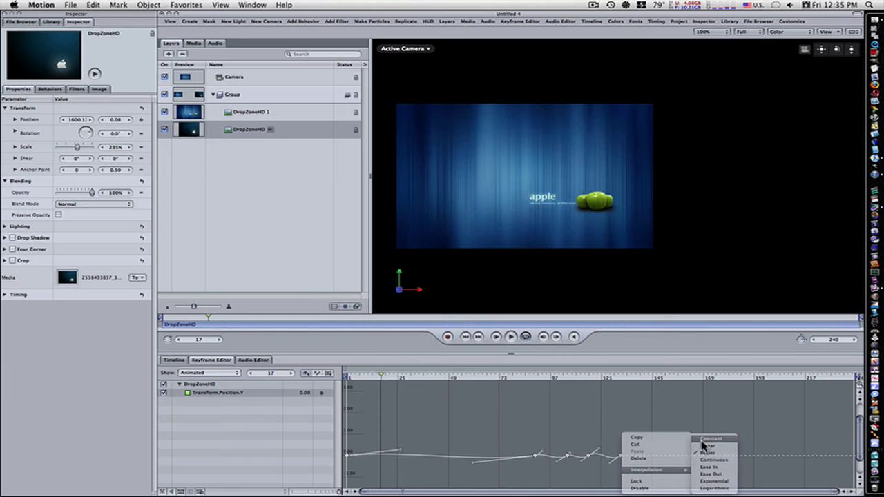
Step: With the Camera at frame 30, add a keyframe at about frame 40 on both its Z and X position curves
left_click(253, 77)
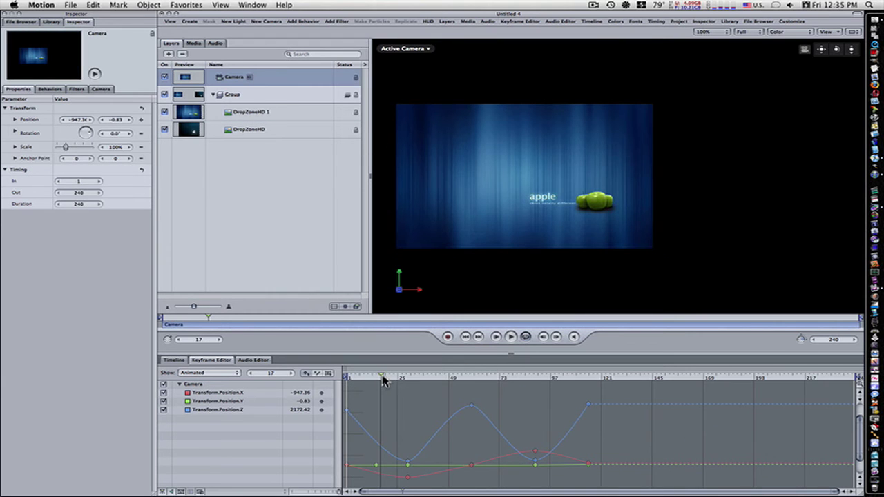
left_click_drag(385, 382, 411, 394)
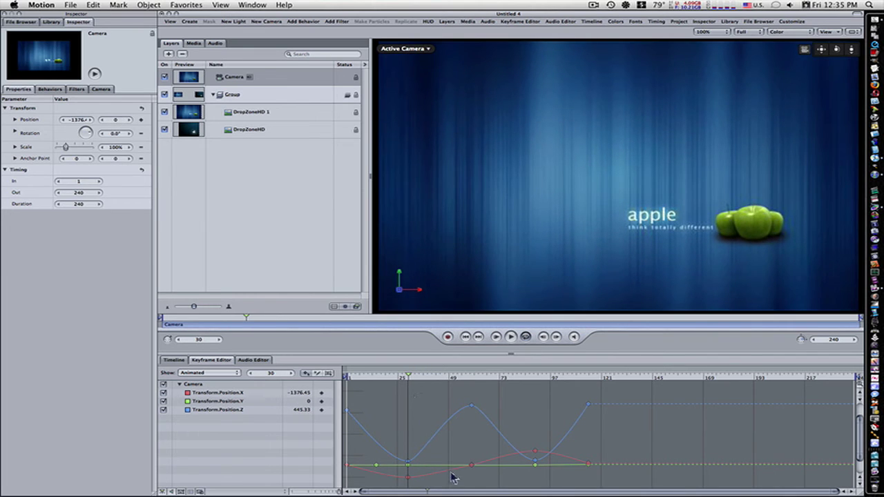
left_click(433, 446)
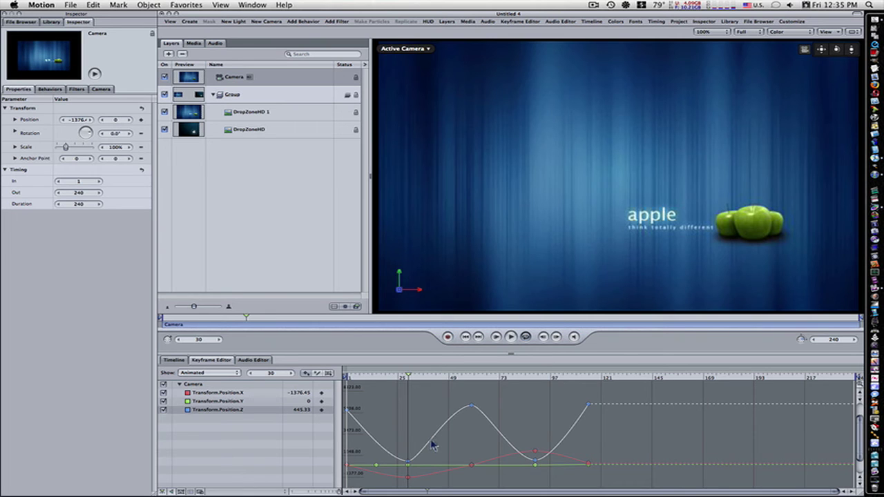
left_click(434, 446)
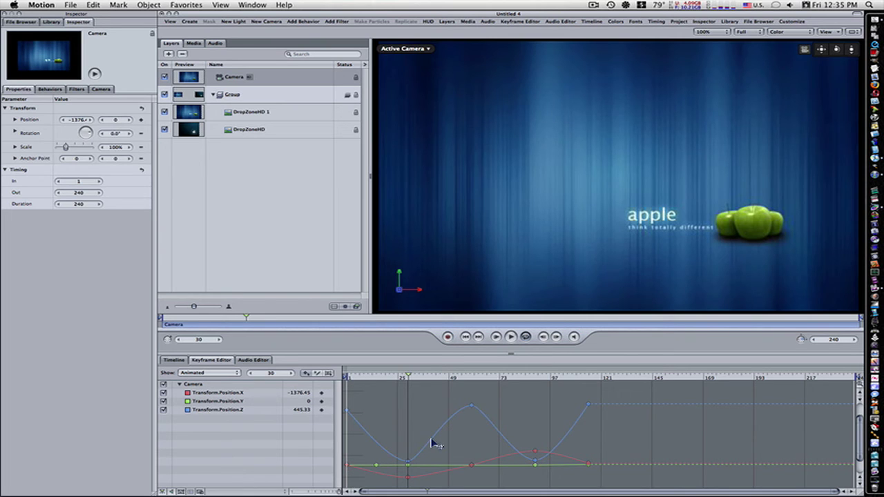
left_click(434, 444)
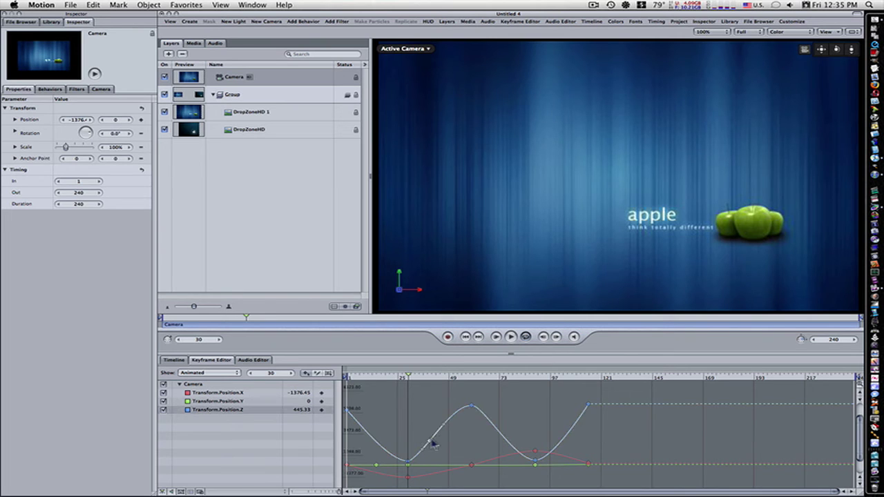
left_click(437, 478)
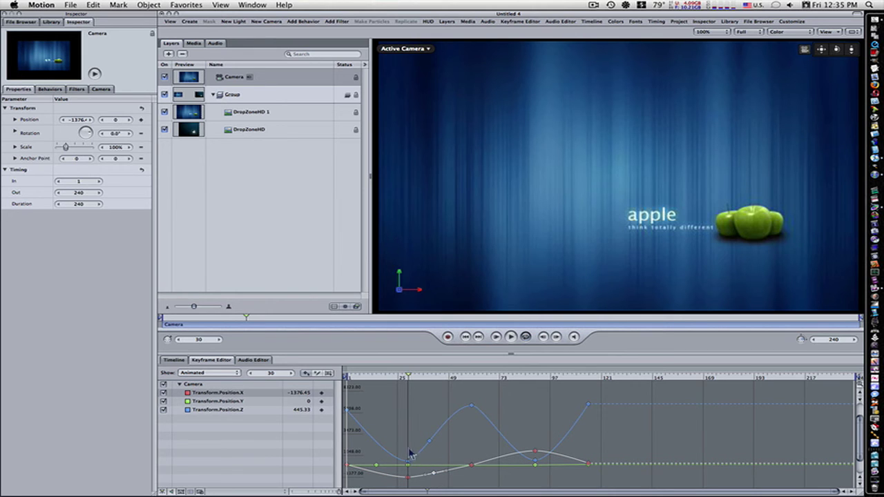
Step: Set the Camera's frame 30 keyframes to constant interpolation and level the Z and X keyframes near frame 40 with them
left_click_drag(403, 439, 411, 485)
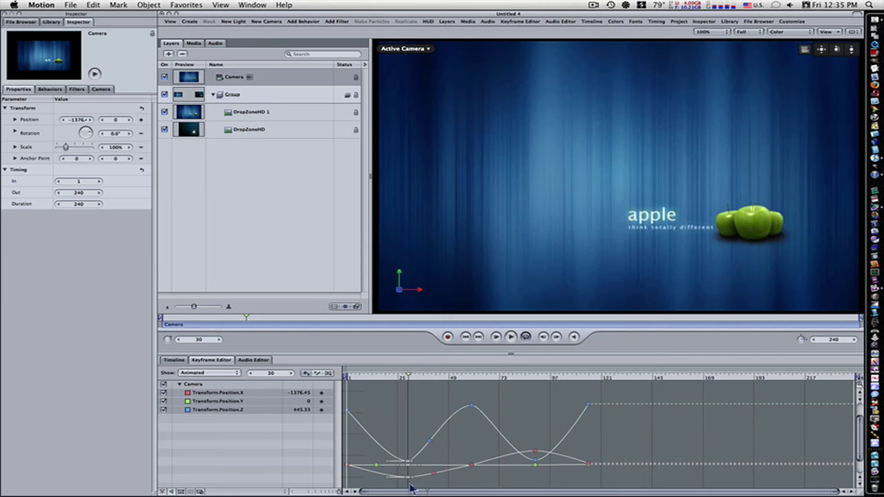
right_click(411, 485)
mouse_move(458, 474)
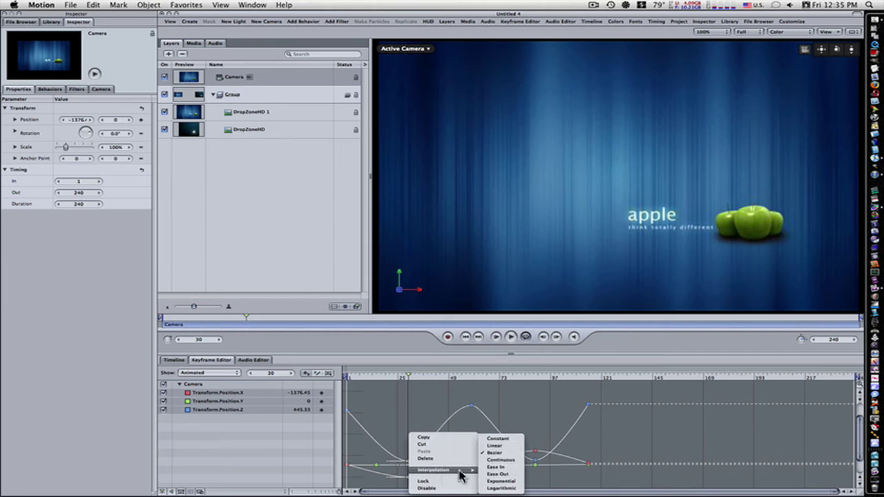
left_click(494, 447)
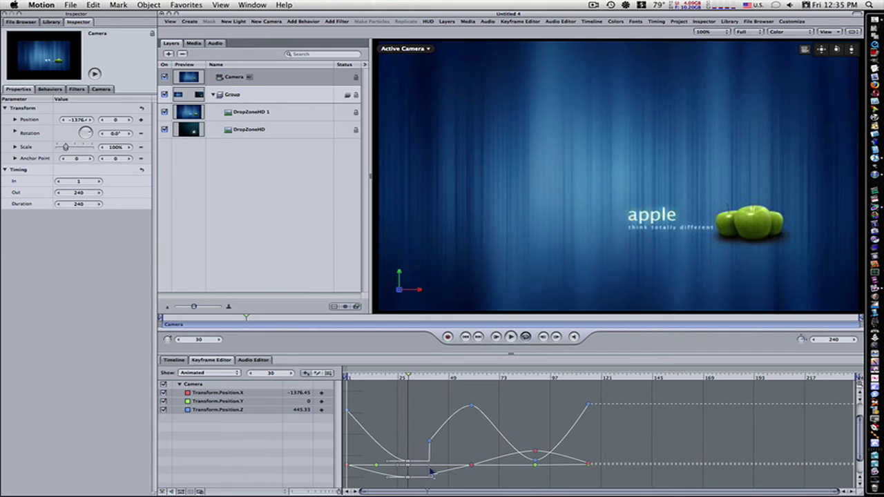
mouse_move(430, 442)
left_mouse_down()
mouse_move(431, 456)
mouse_move(431, 414)
mouse_move(433, 459)
left_mouse_up()
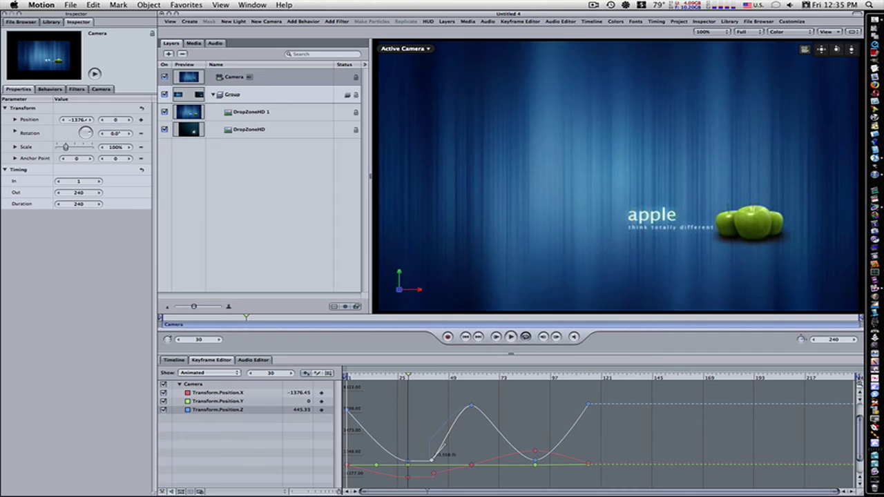
left_click(434, 476)
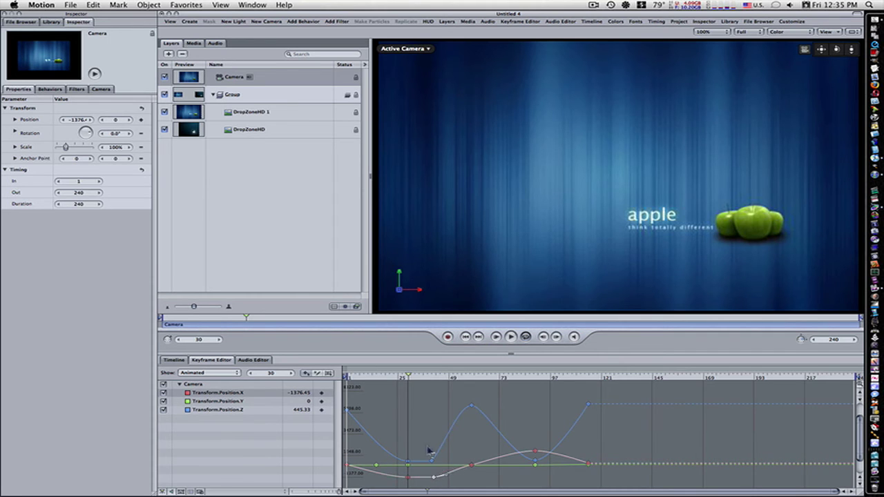
Step: Move the playhead to frame 90 and add Camera Z and X position keyframes at about frame 98
left_click_drag(410, 384, 540, 385)
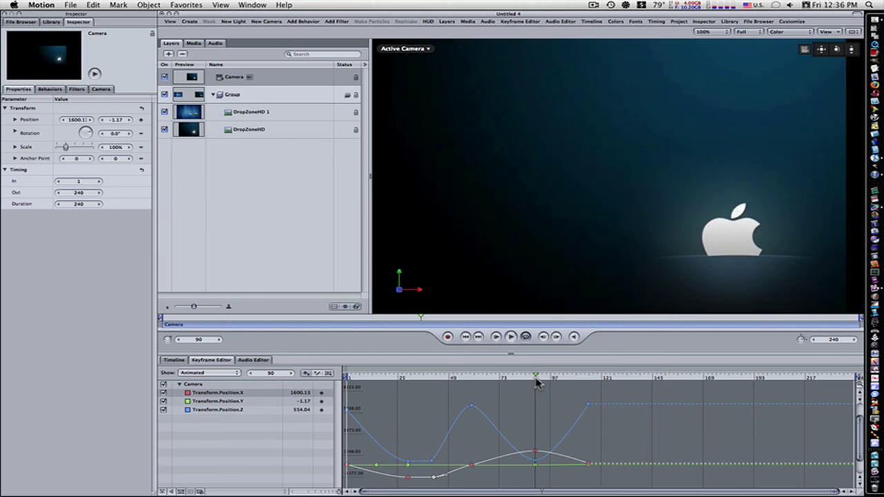
left_click(555, 452)
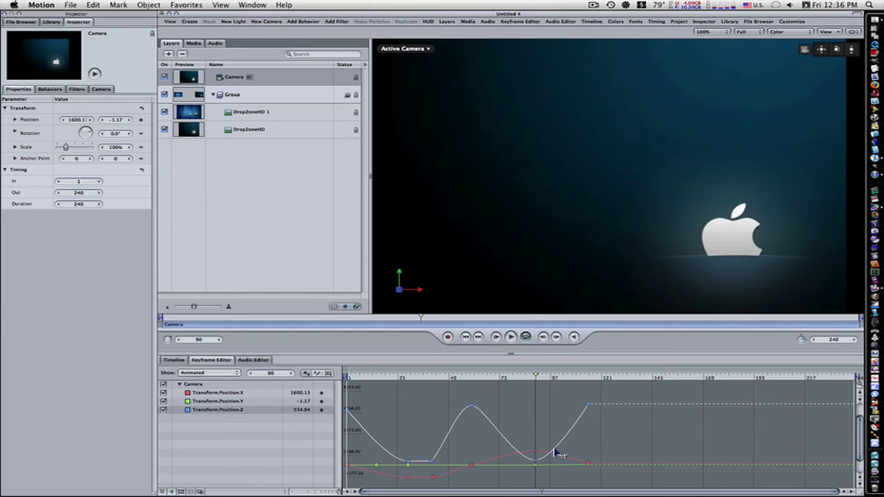
double_click(555, 452)
left_click_drag(556, 458, 558, 461)
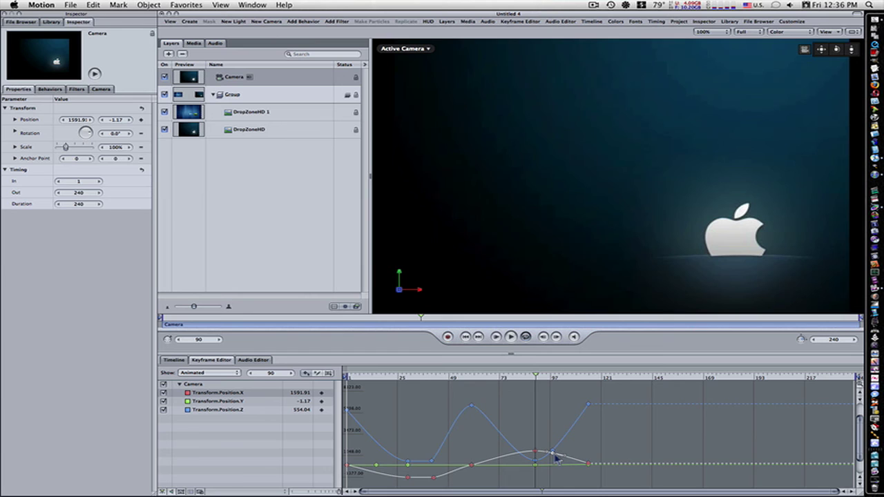
Step: Set the Camera's frame 90 keyframes to constant interpolation and level the X and Z keyframes that follow with them
left_click_drag(531, 433, 536, 467)
right_click(538, 470)
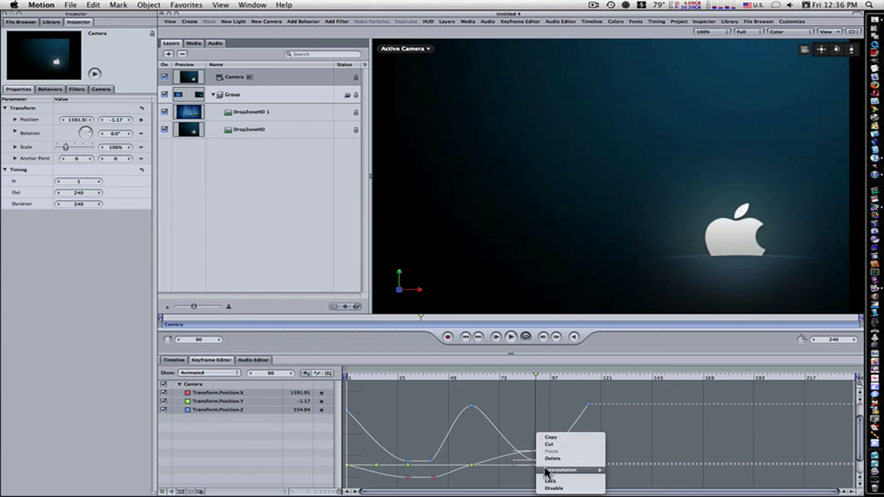
mouse_move(565, 460)
left_click(630, 445)
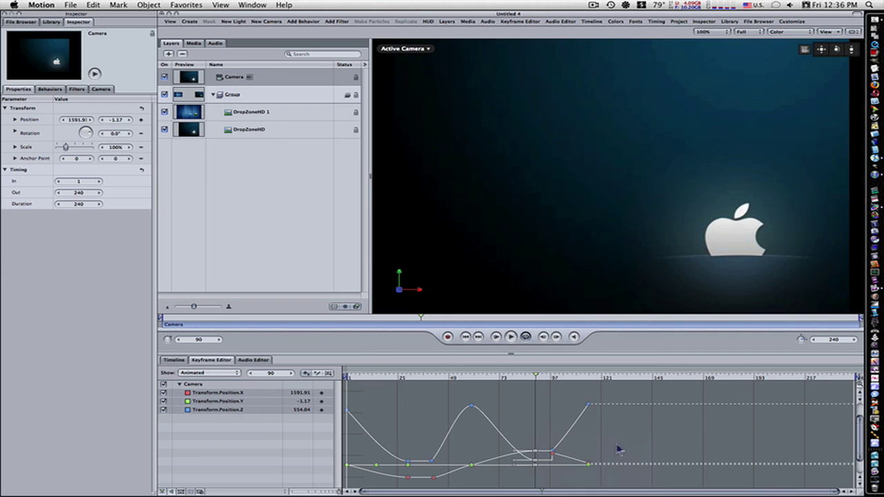
left_click(554, 459)
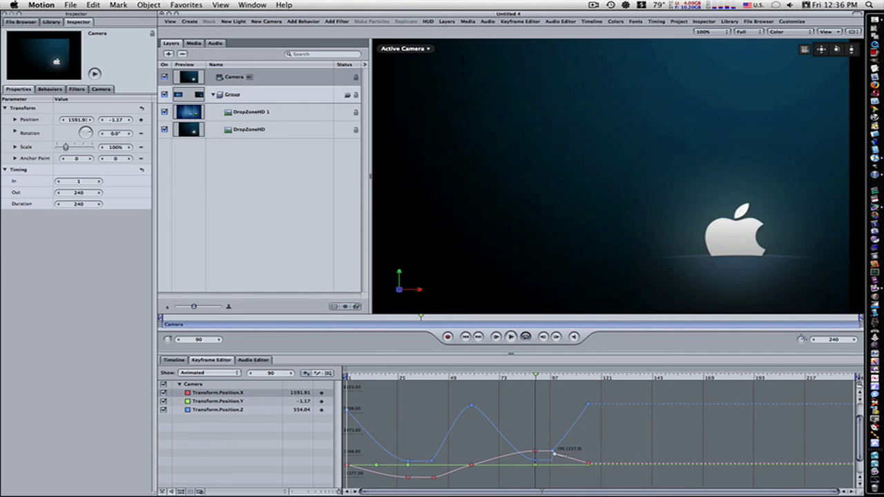
left_click(555, 453)
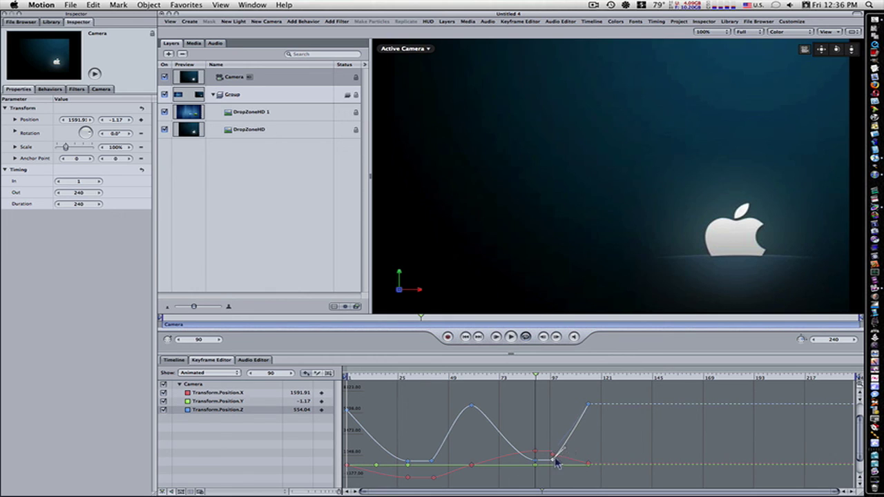
left_click(557, 460)
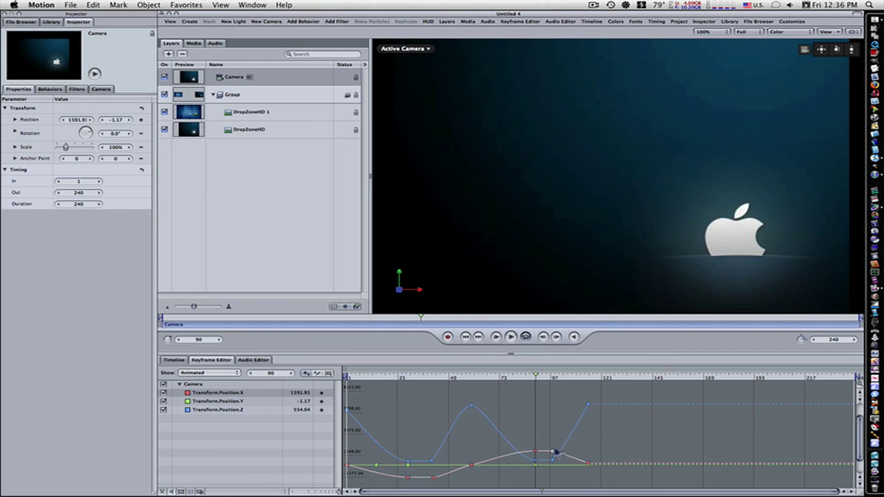
Step: Shift the Camera's second hold-end keyframes to about frame 106 and its final position keyframes to about frame 127
left_click_drag(538, 381, 570, 453)
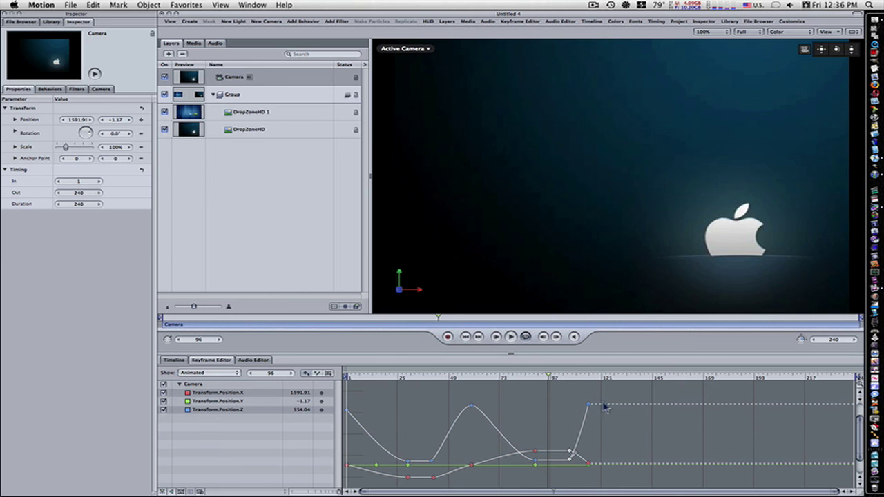
left_click_drag(588, 405, 614, 404)
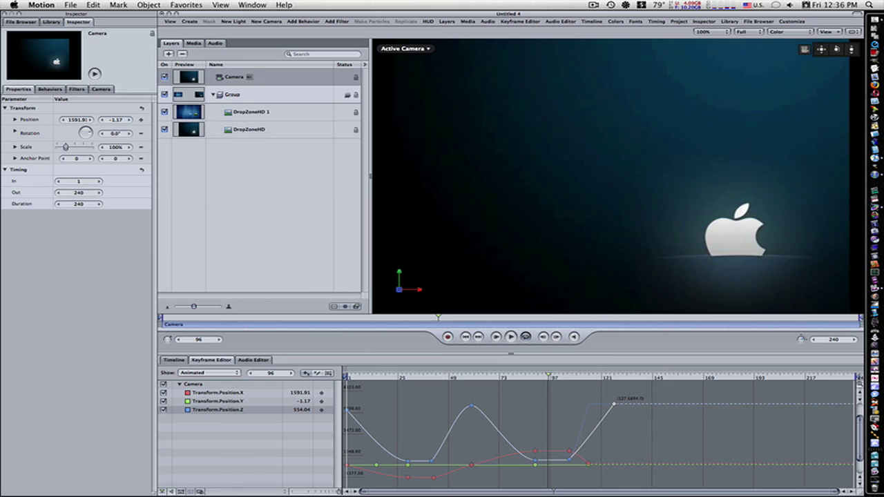
left_click(588, 465)
left_click_drag(591, 467, 614, 465)
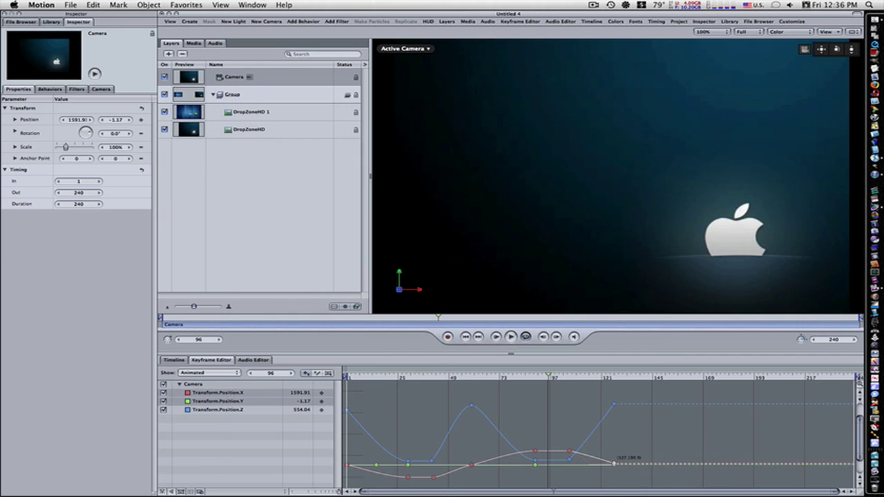
Step: Move the playhead to frame 130 and play the animation, stopping at frame 167
left_click(622, 387)
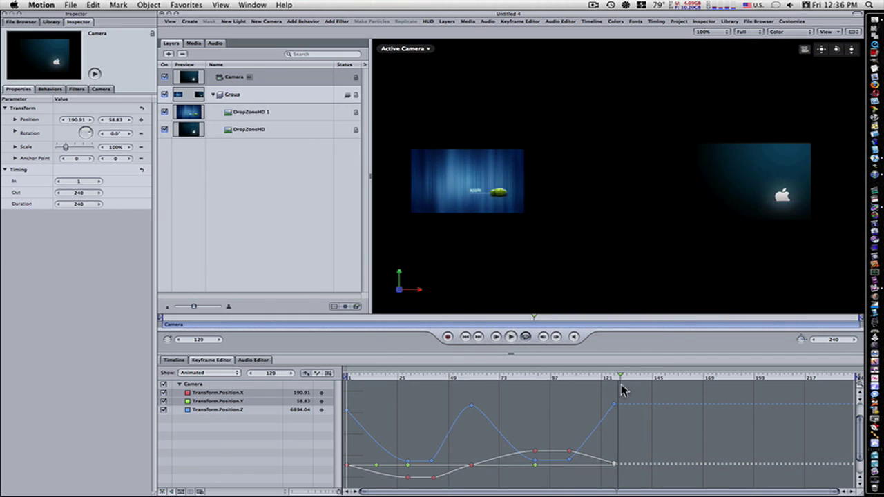
left_click(496, 338)
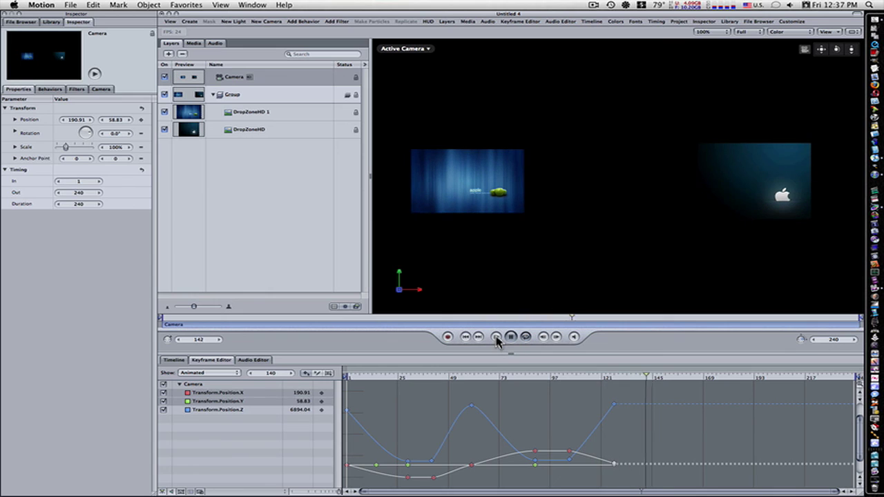
left_click(510, 339)
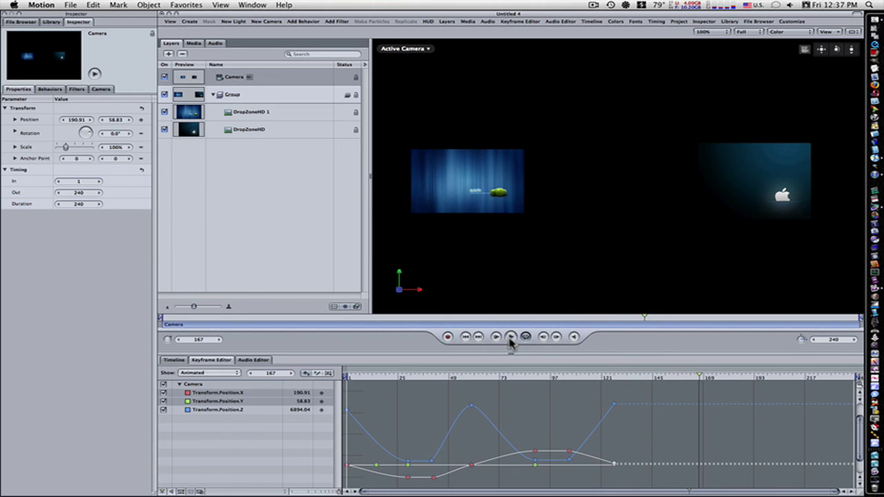